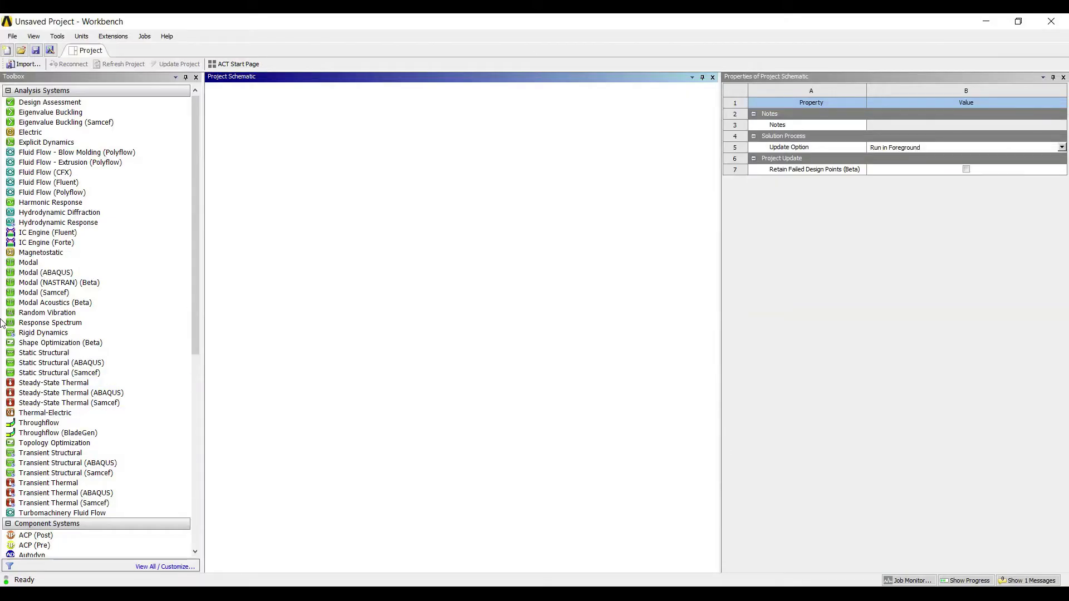
# - Add a Static Structural analysis system to the project schematic and name it eg-5
pyautogui.click(44, 352)
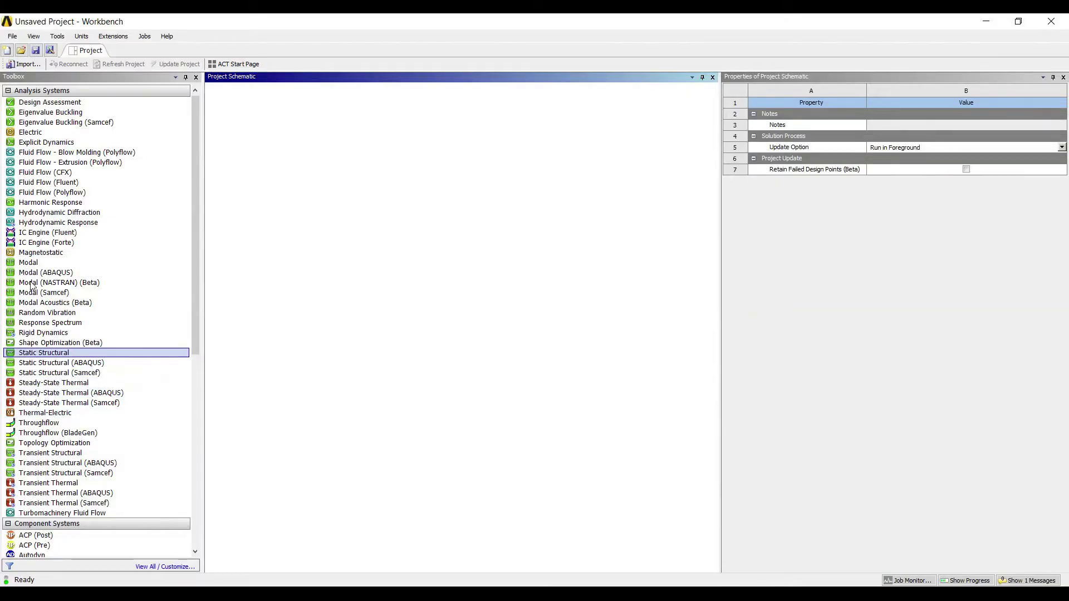
pyautogui.doubleClick(44, 352)
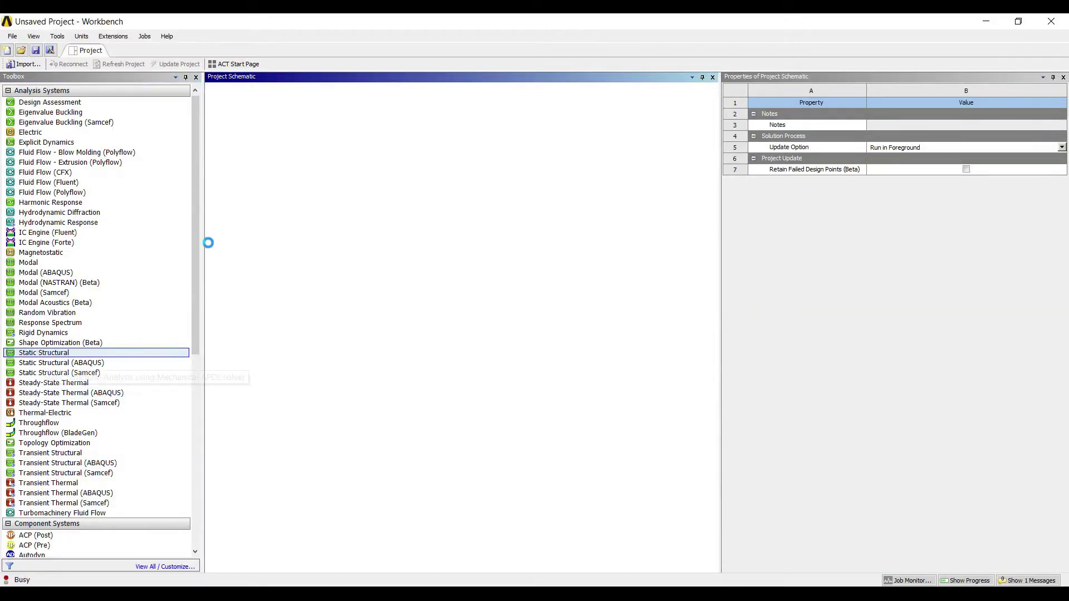
pyautogui.write('eg-5')
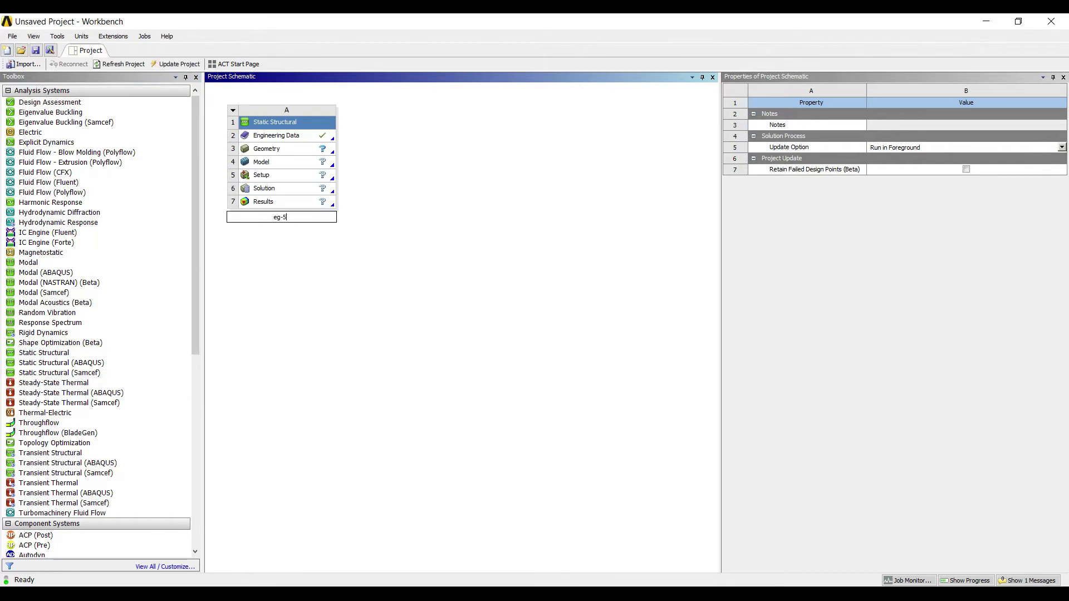
pyautogui.click(273, 149)
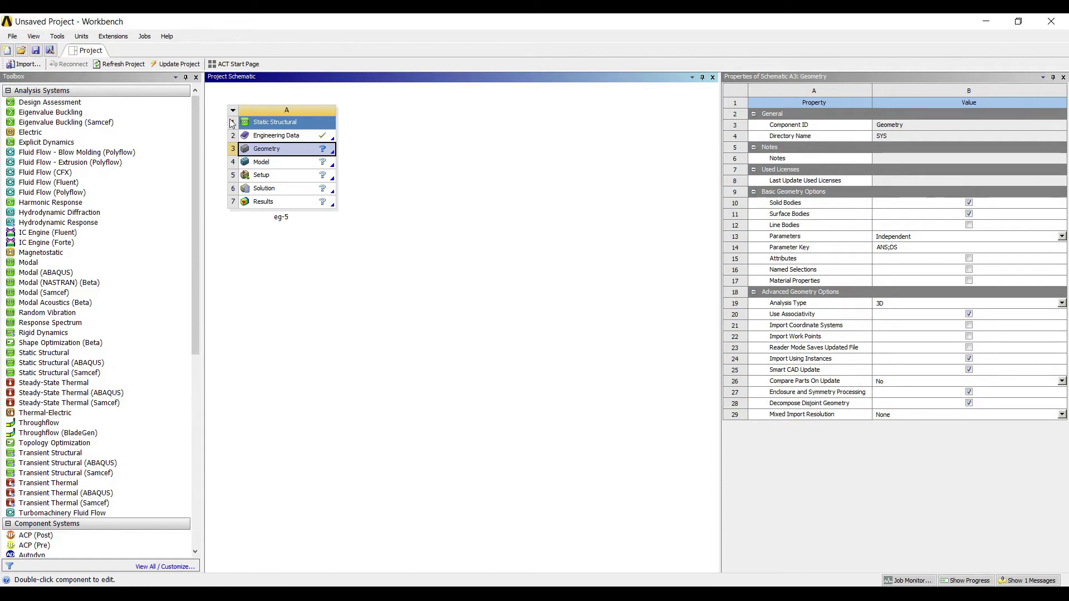
# - Open the system's Engineering Data and add a new material named "material"
pyautogui.doubleClick(289, 135)
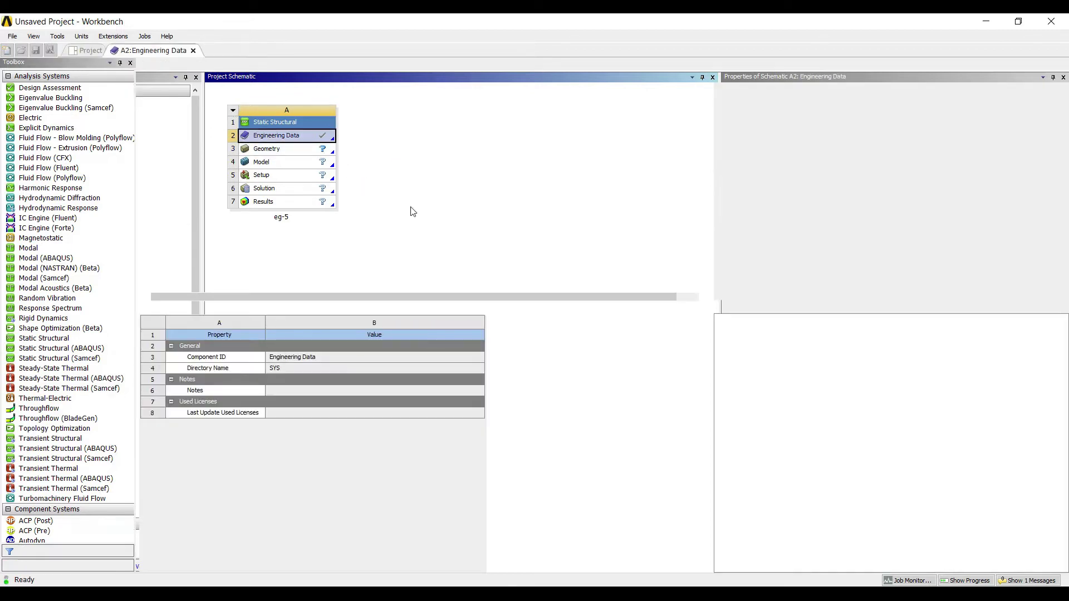
pyautogui.press('Down')
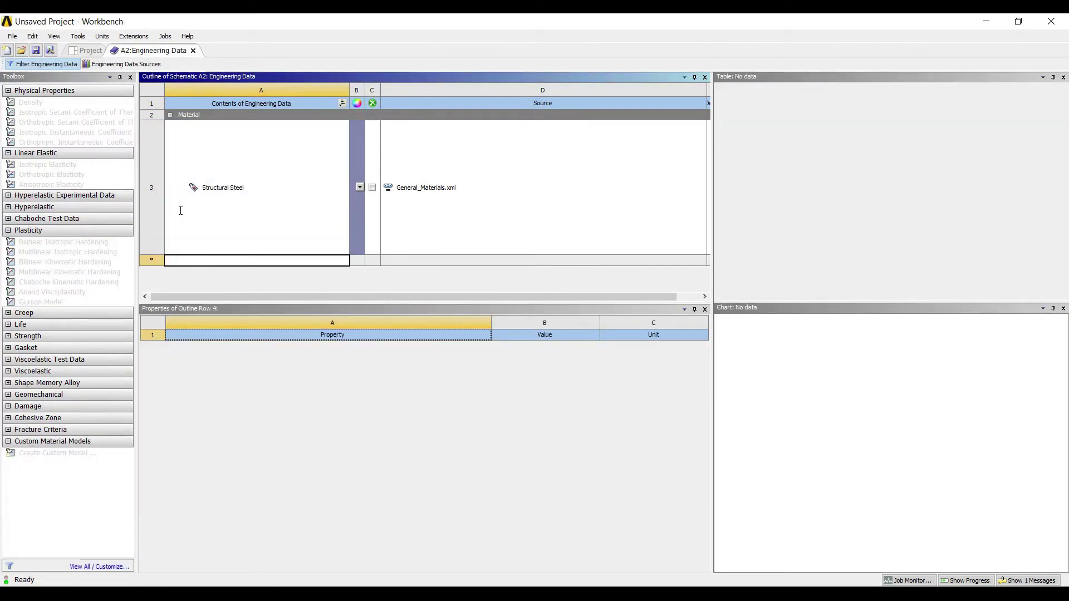
pyautogui.write('mater')
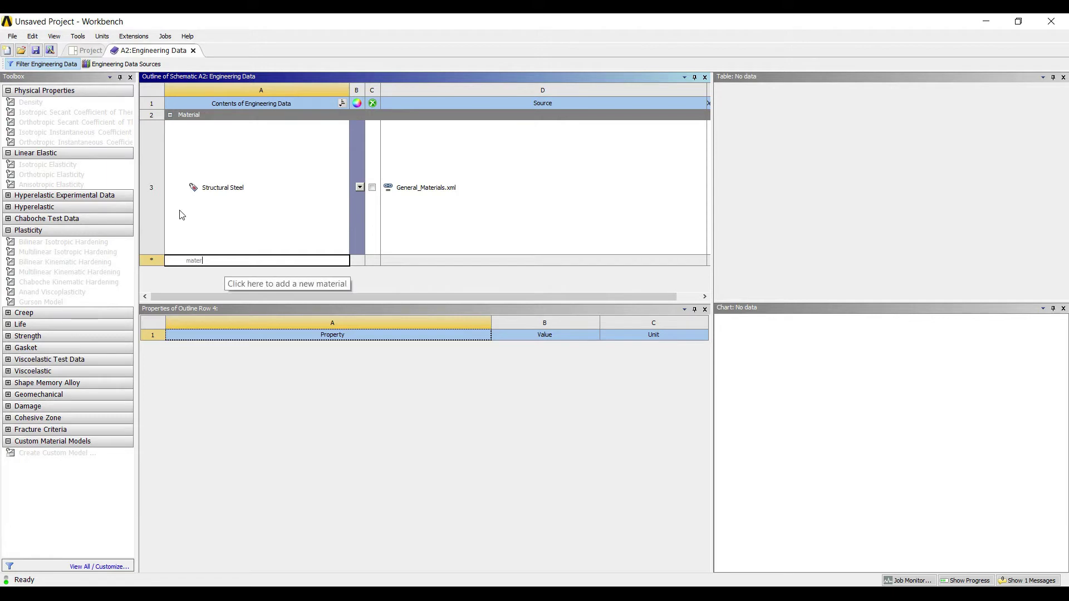
pyautogui.write('ial')
pyautogui.press('Return')
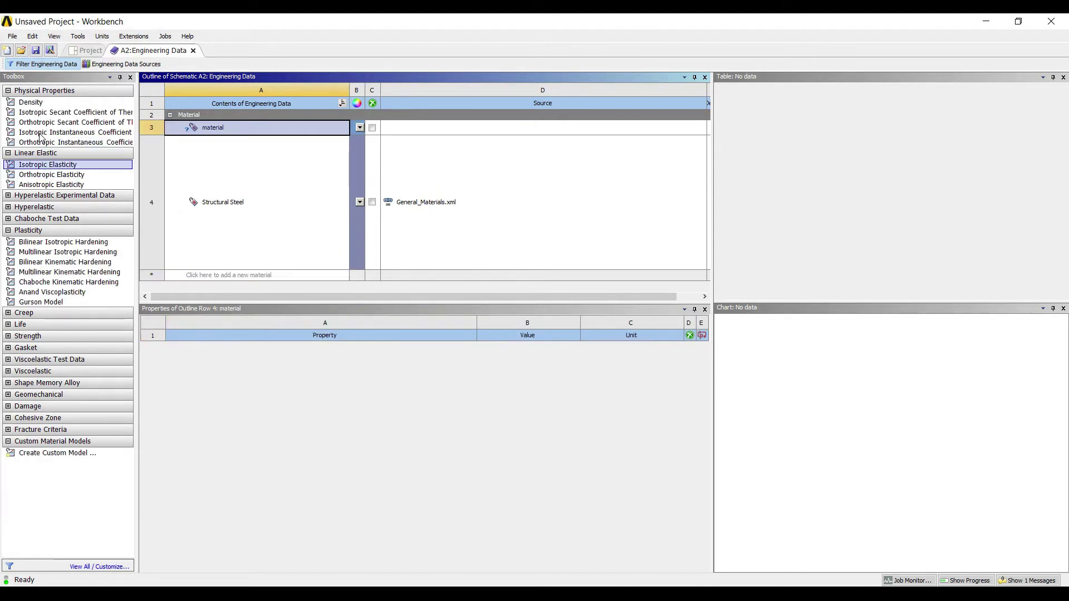
# - Give the new material Isotropic Elasticity with a Young's modulus of 30e7 Pa and a Poisson's ratio of 0.3
pyautogui.doubleClick(47, 165)
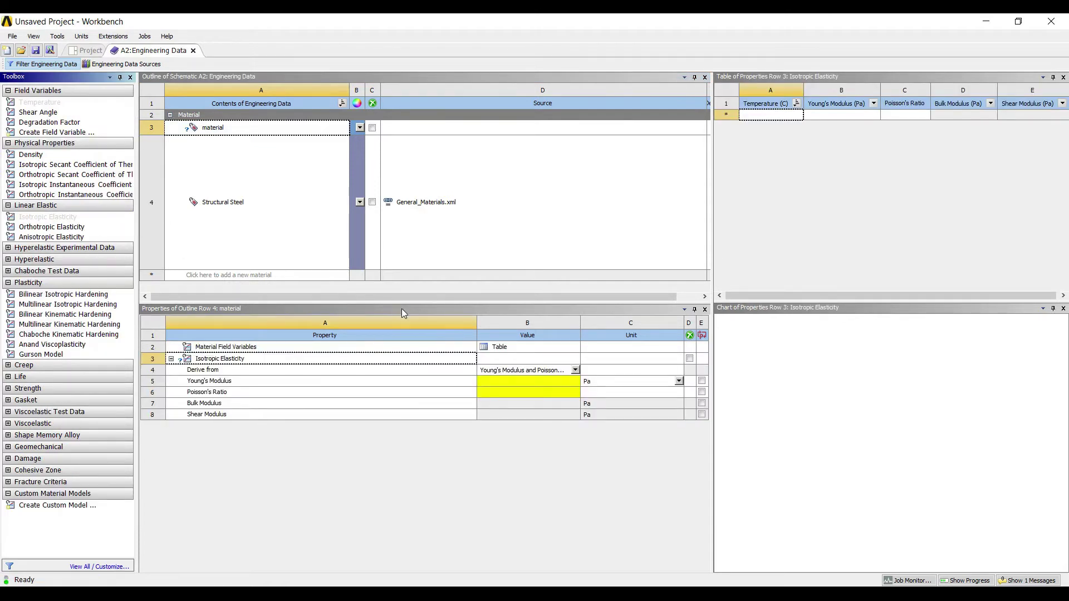
pyautogui.click(401, 310)
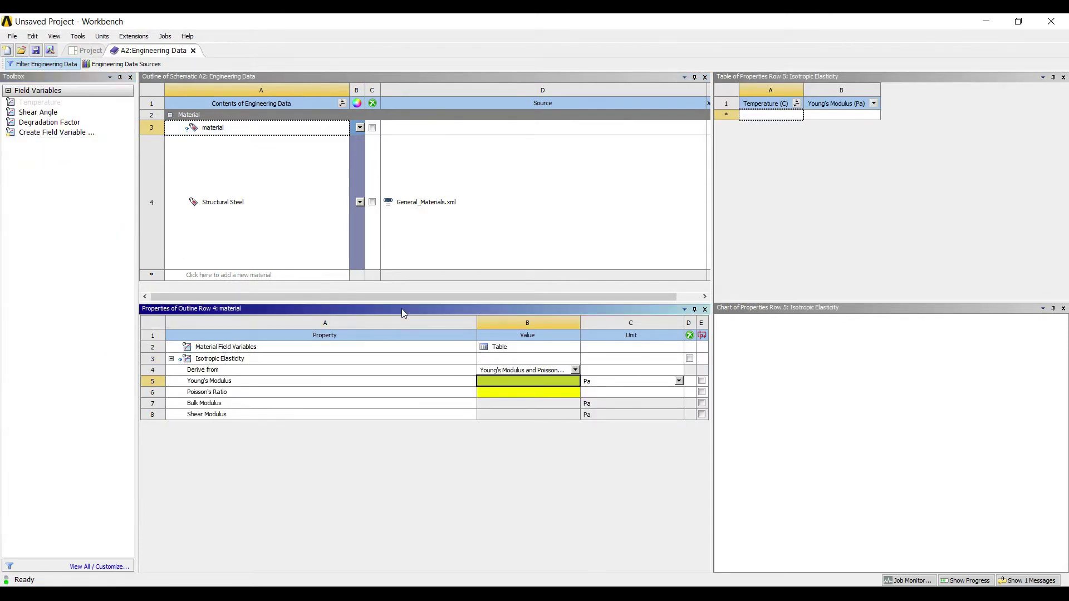
pyautogui.write('30e7')
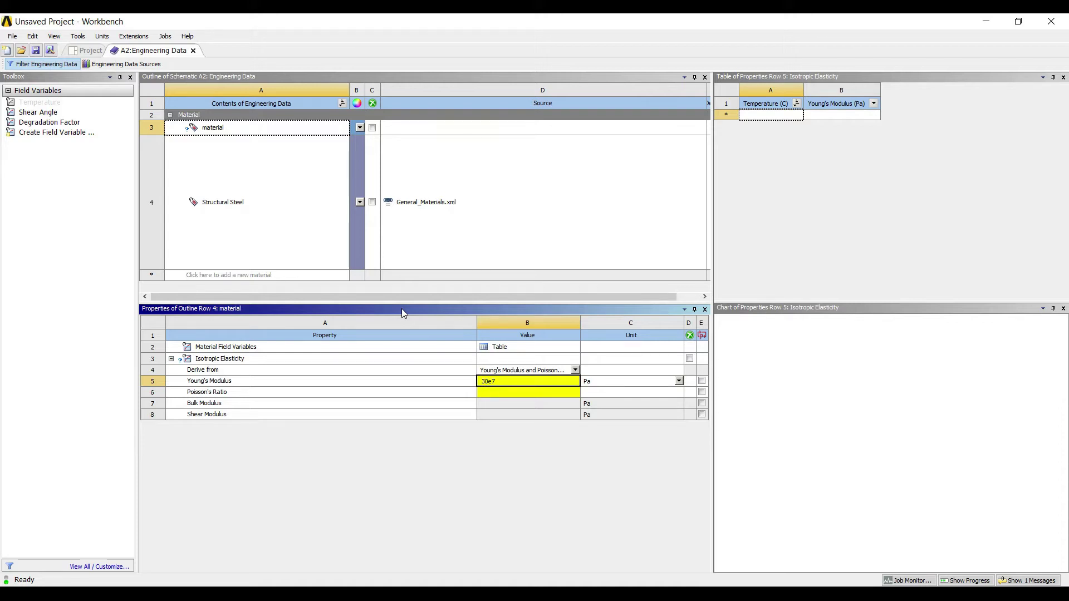
pyautogui.press('Return')
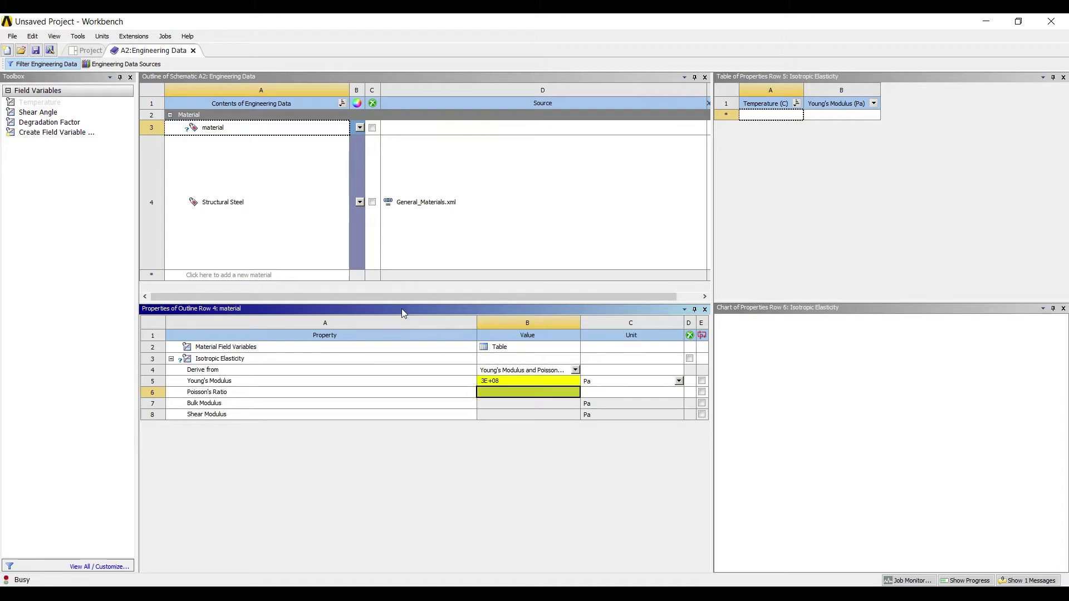
pyautogui.write('0.3')
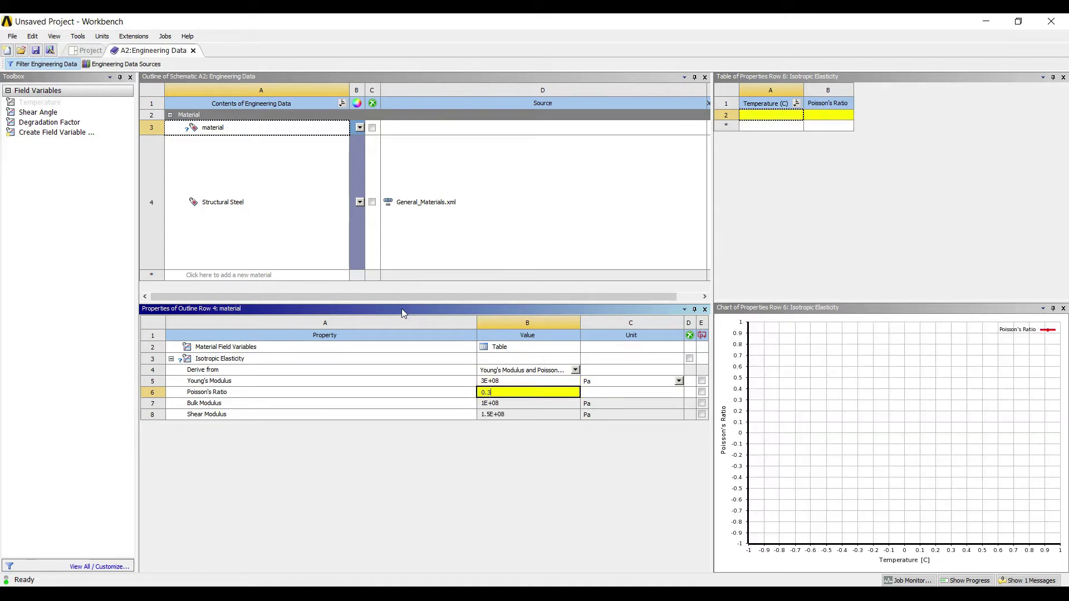
pyautogui.press('Return')
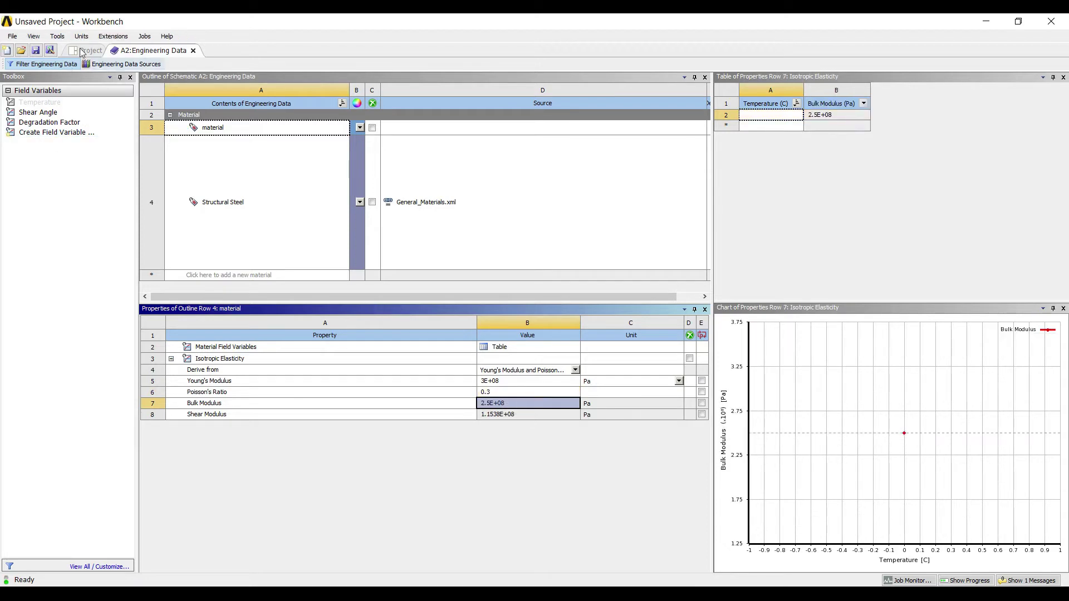
# - Return to the project schematic and set the Geometry cell's analysis type to 2D
pyautogui.click(85, 50)
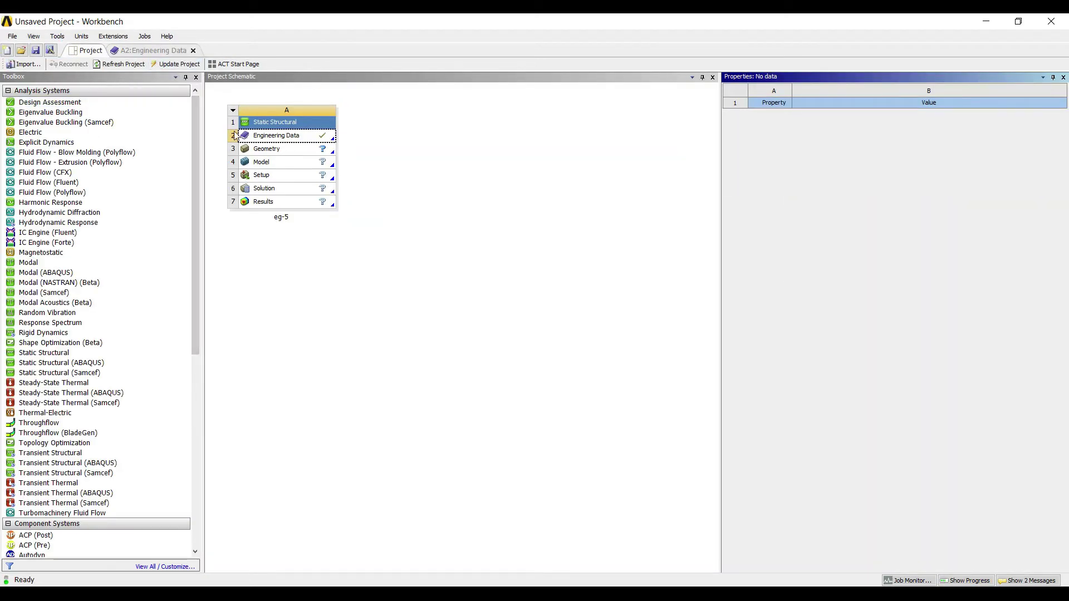
pyautogui.click(267, 149)
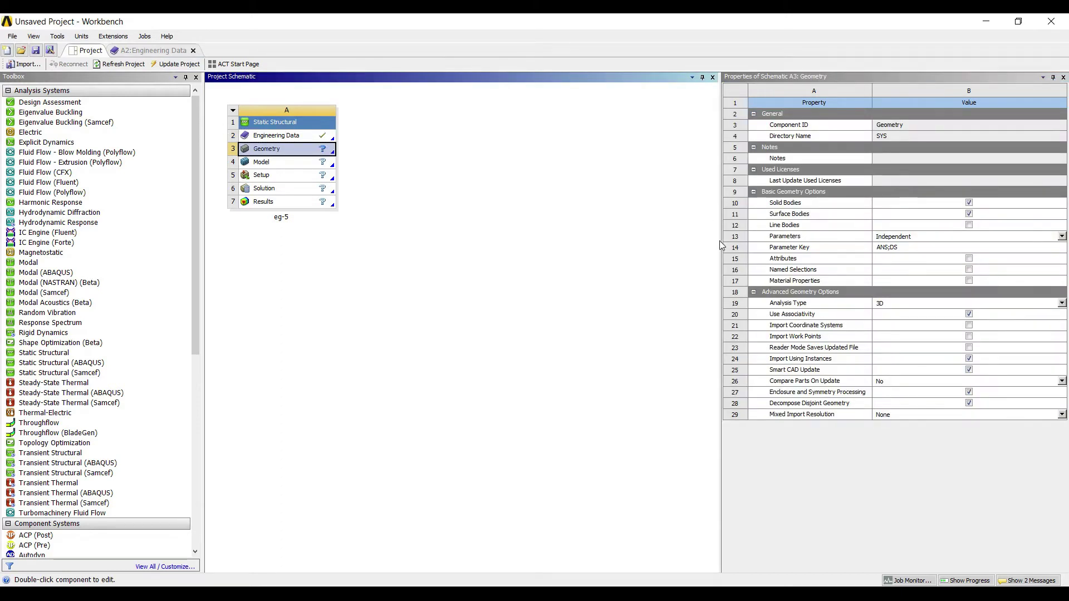
pyautogui.click(1061, 303)
pyautogui.press('Return')
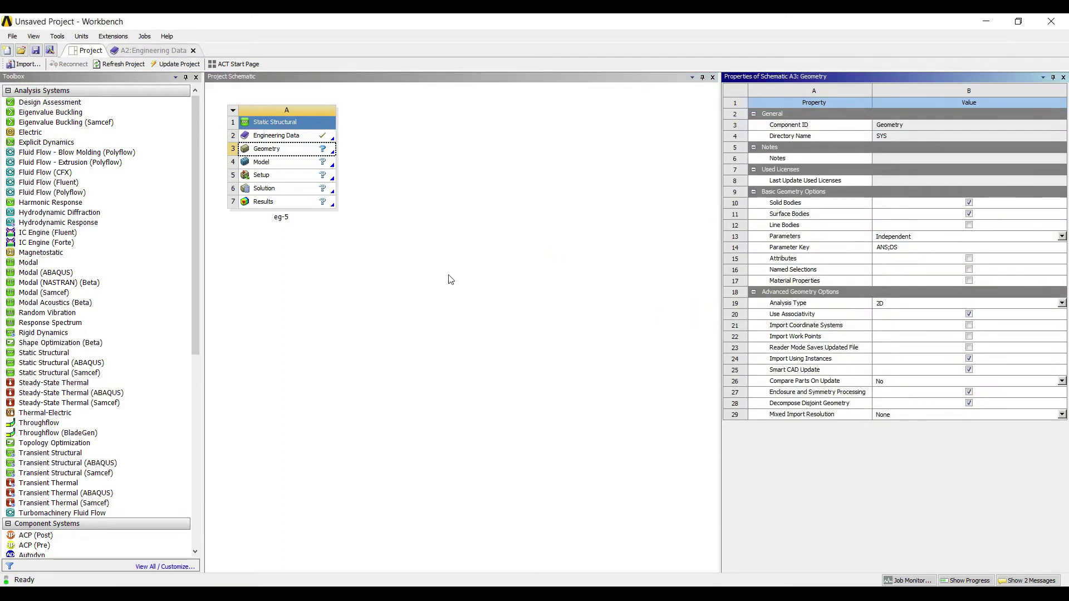
# - Start a new DesignModeler geometry for the system and set its length unit to millimetres
pyautogui.click(229, 126)
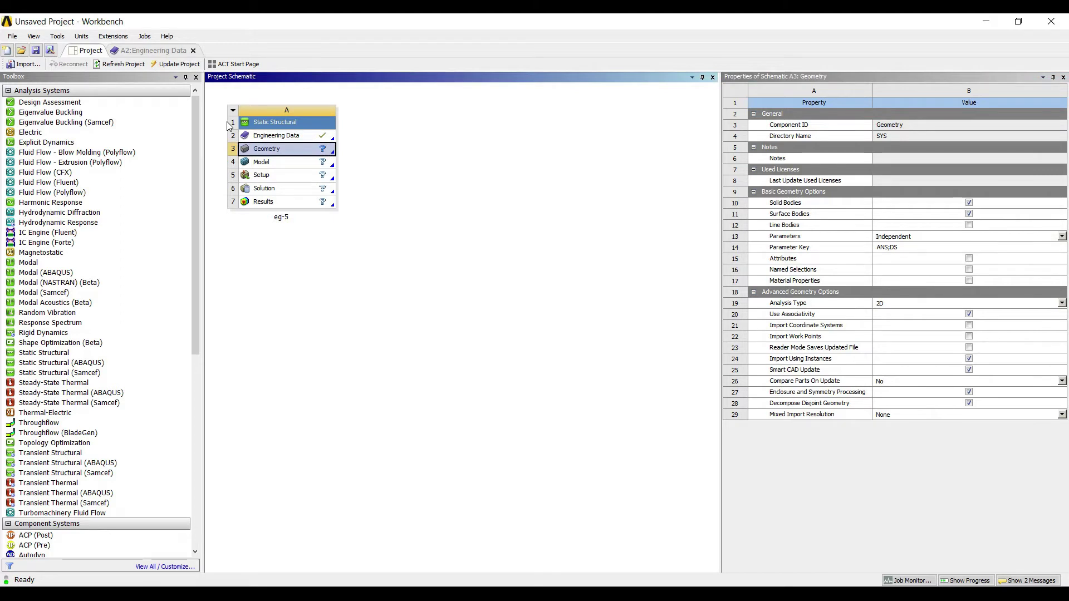
pyautogui.hotkey('shift', 'F10')
pyautogui.press('Down')
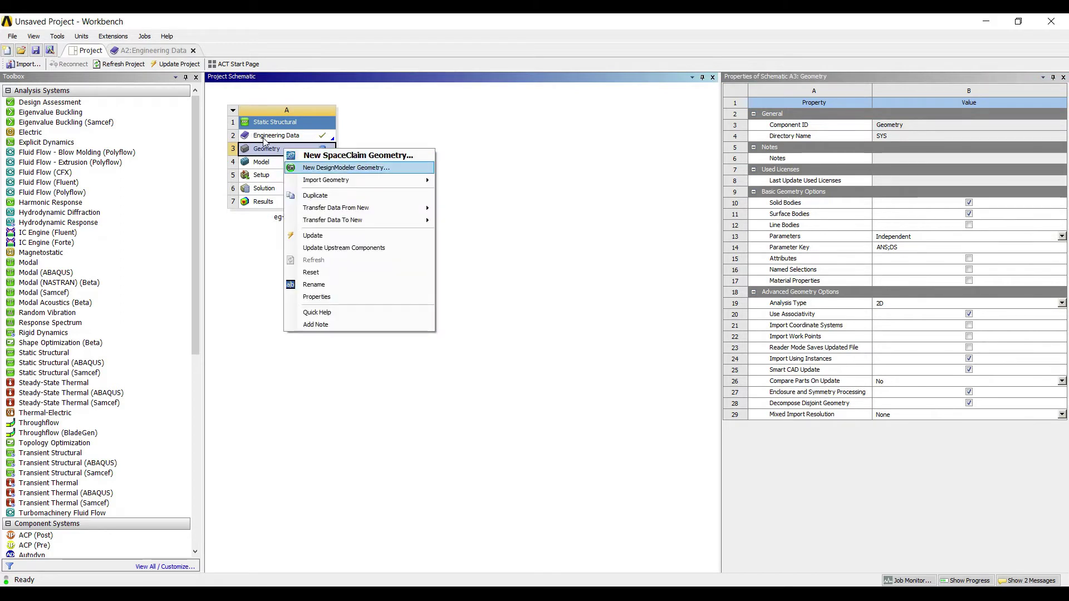
pyautogui.press('Return')
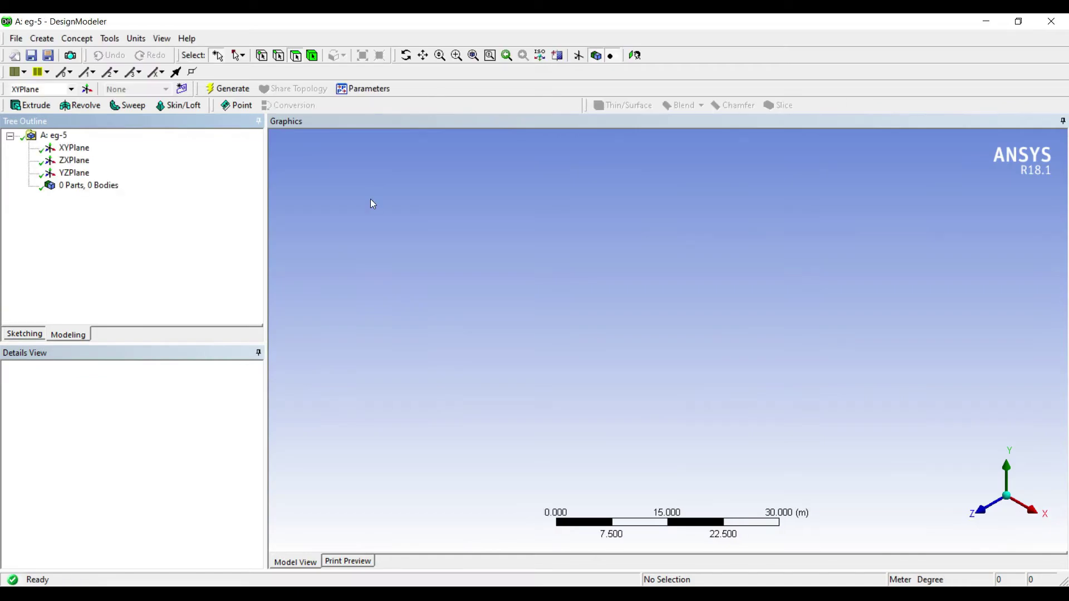
pyautogui.click(136, 38)
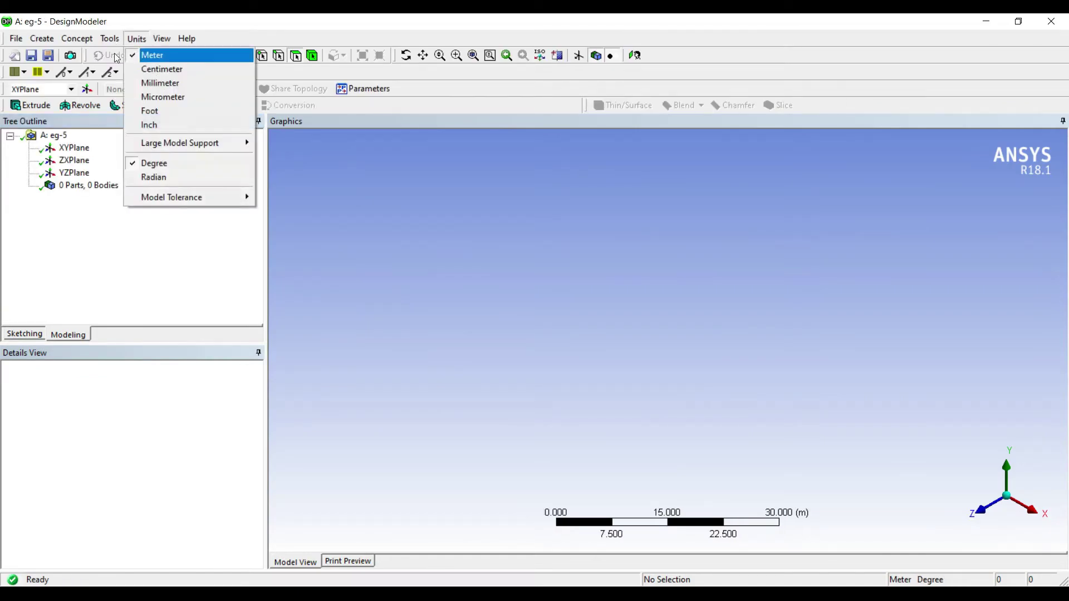
pyautogui.click(157, 82)
# - Sketch an open-ended L-shaped polyline on the XY plane, with a vertical leg about 44 mm and a horizontal leg about 72 mm along the X axis
pyautogui.click(72, 148)
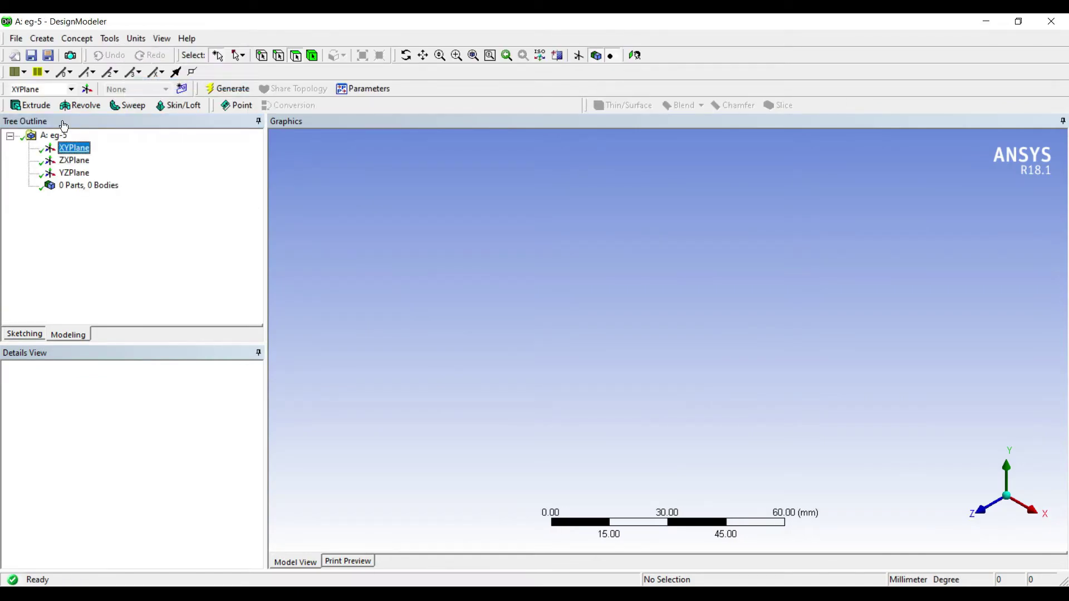
pyautogui.click(507, 54)
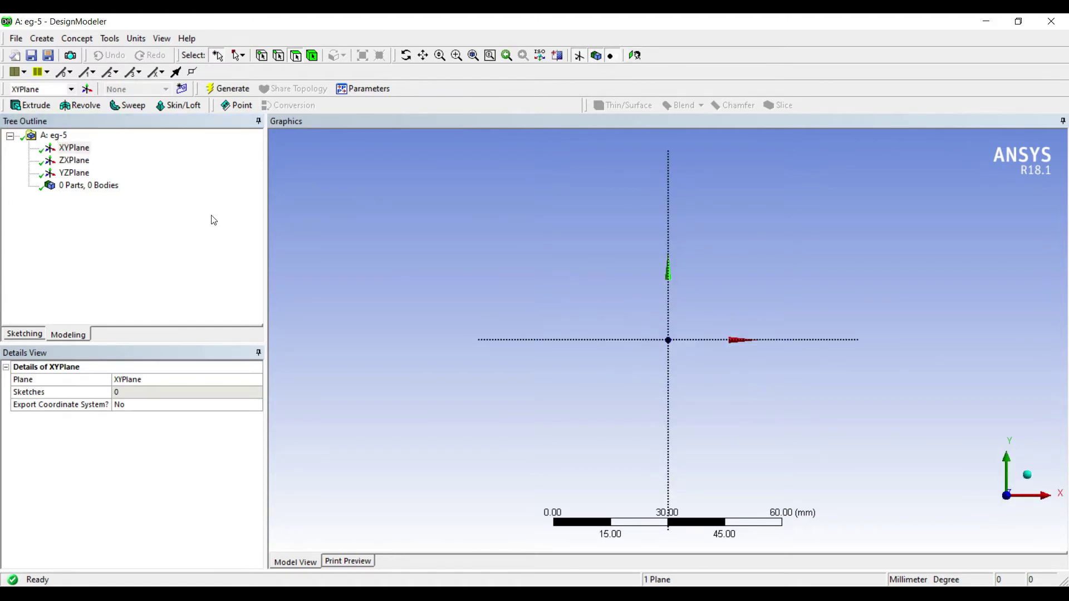
pyautogui.click(25, 333)
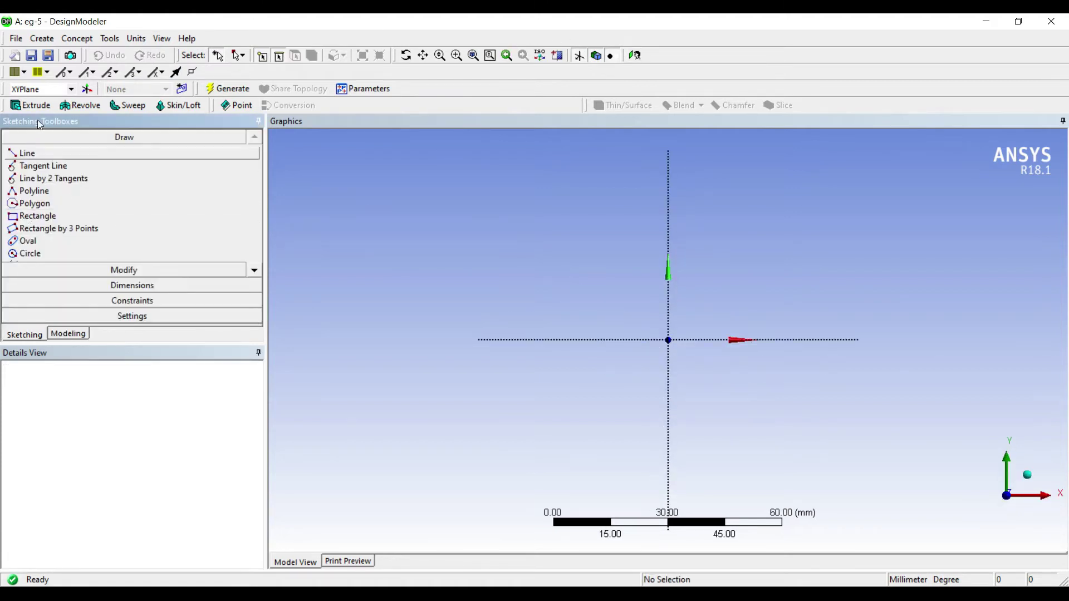
pyautogui.click(33, 191)
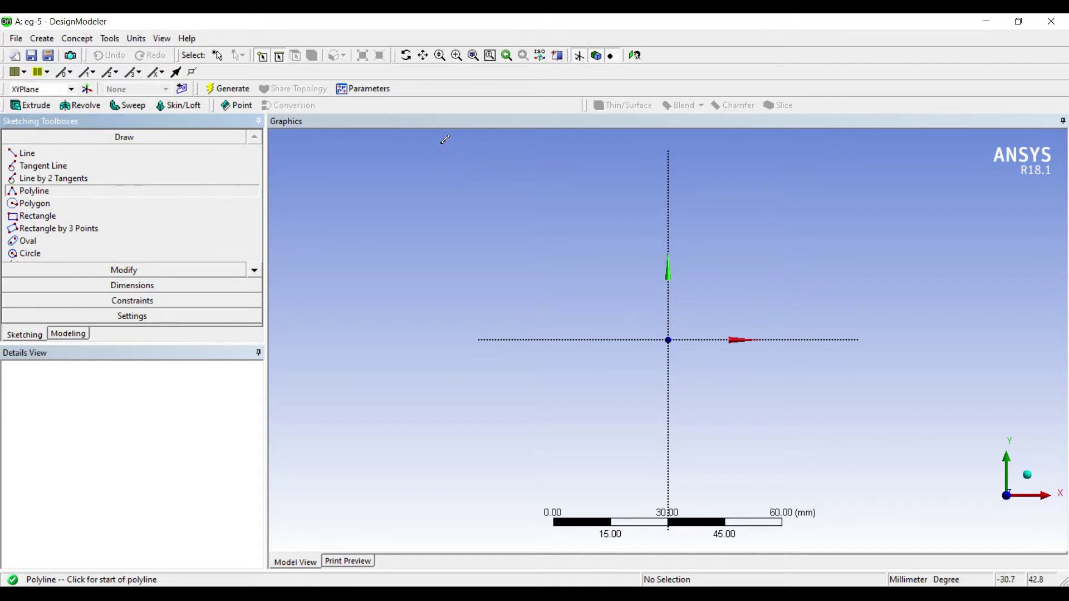
pyautogui.click(549, 174)
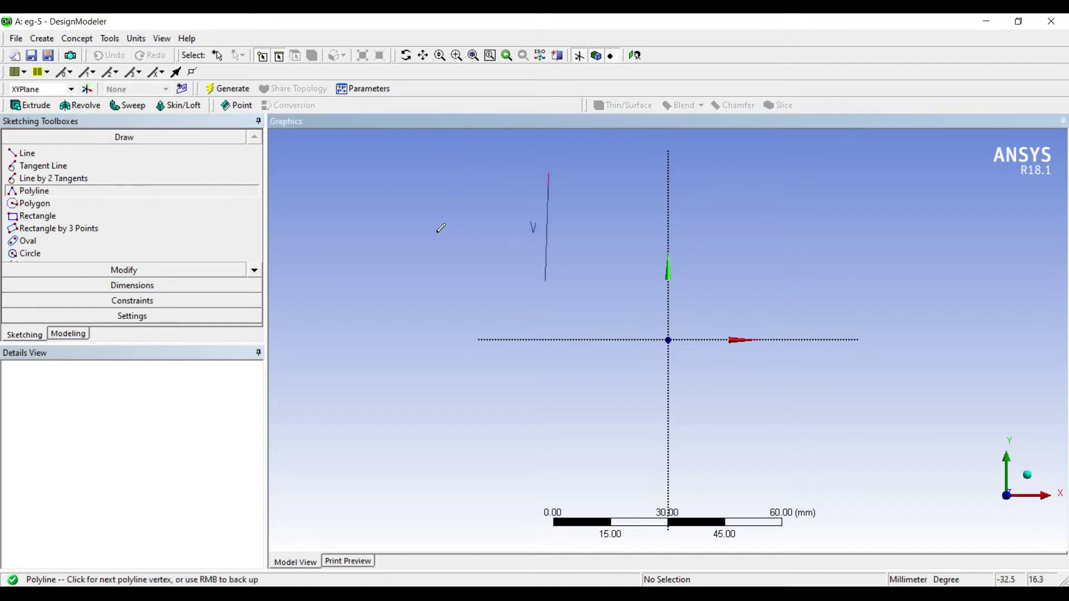
pyautogui.click(442, 270)
pyautogui.click(818, 340)
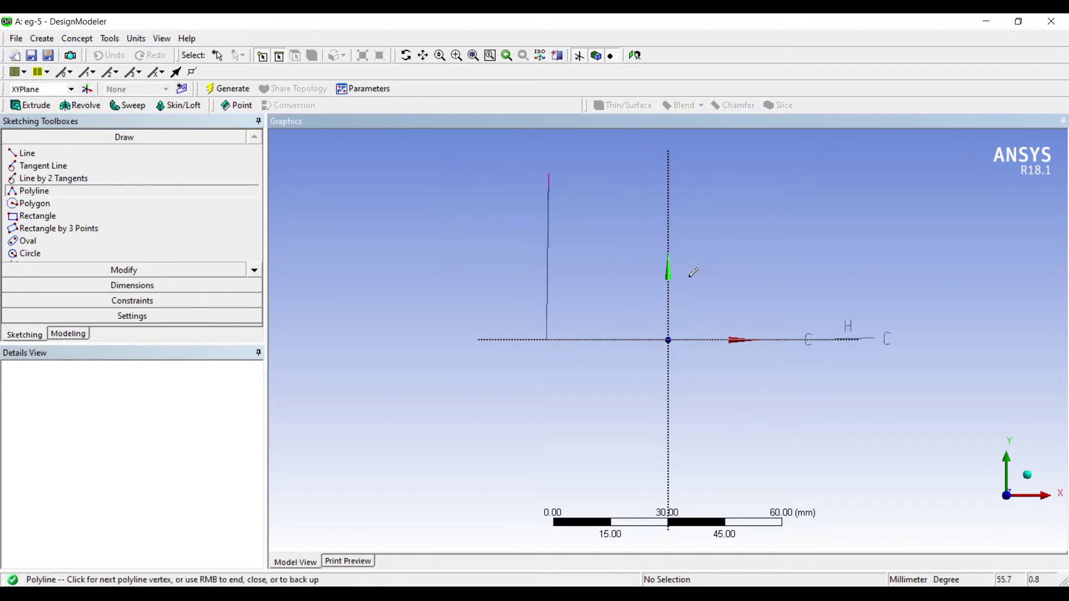
pyautogui.rightClick(821, 340)
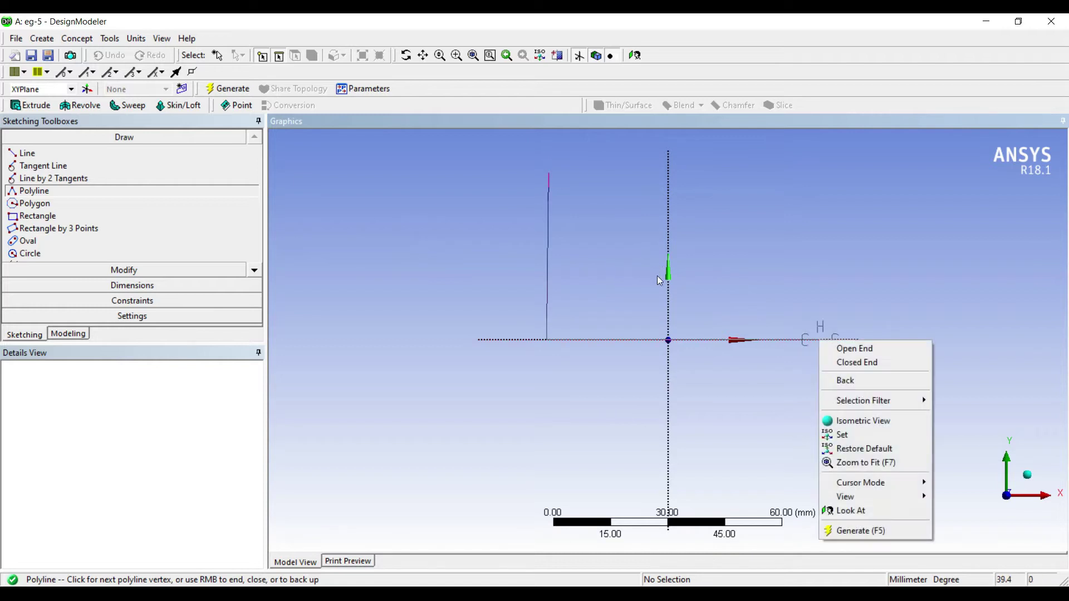
pyautogui.press('Return')
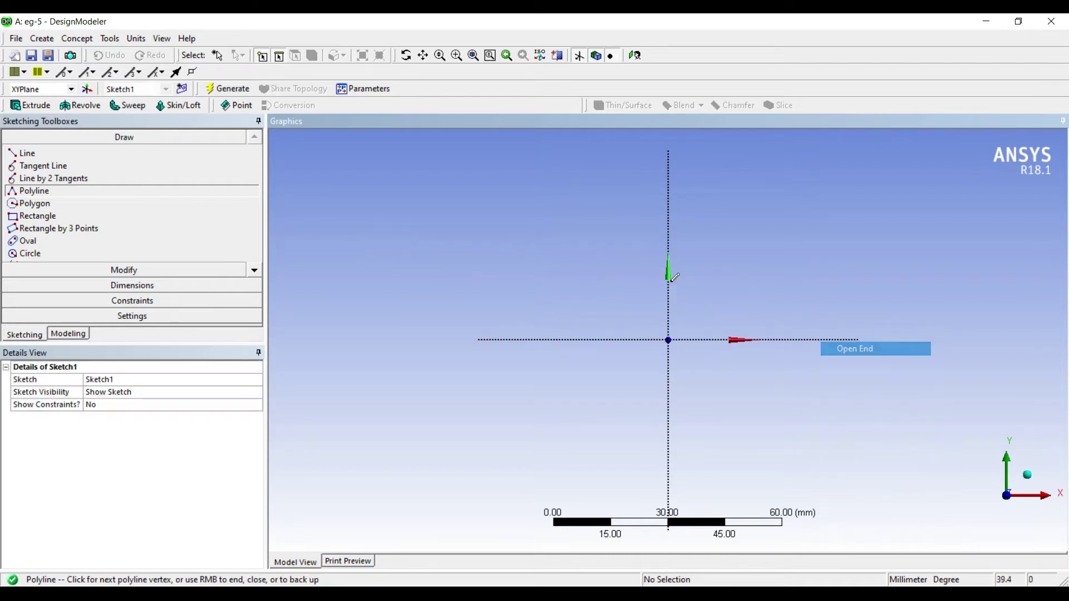
# - Draw a diagonal line about 72 mm long rising rightward from the corner of the L-shaped polyline
pyautogui.click(26, 152)
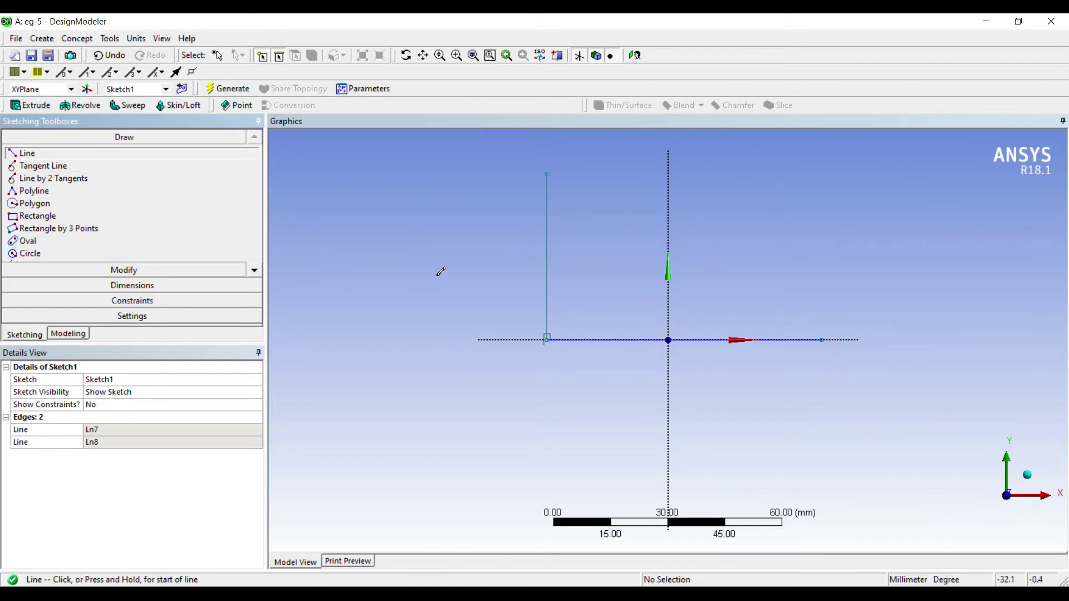
pyautogui.click(547, 340)
pyautogui.click(766, 180)
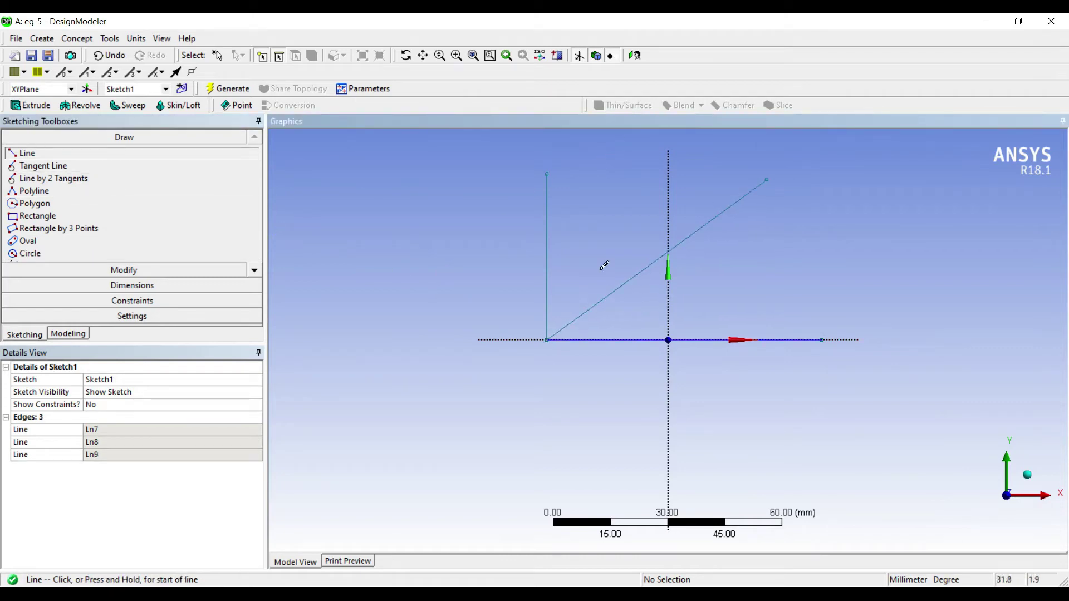
# - Dimension the vertical line's height, the horizontal line's length and the diagonal line's length
pyautogui.click(106, 286)
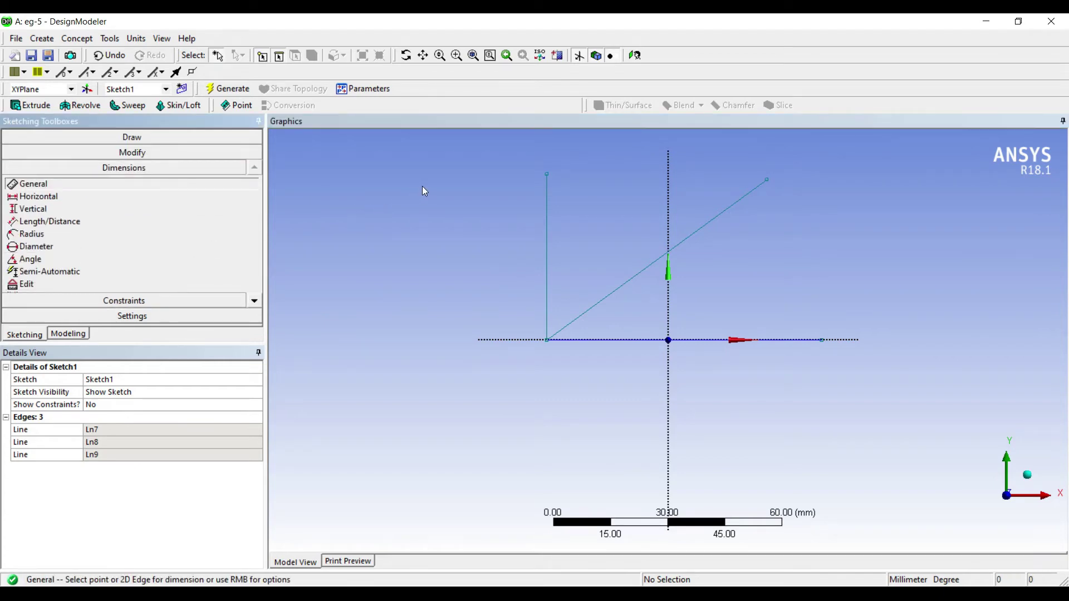
pyautogui.click(546, 232)
pyautogui.click(451, 233)
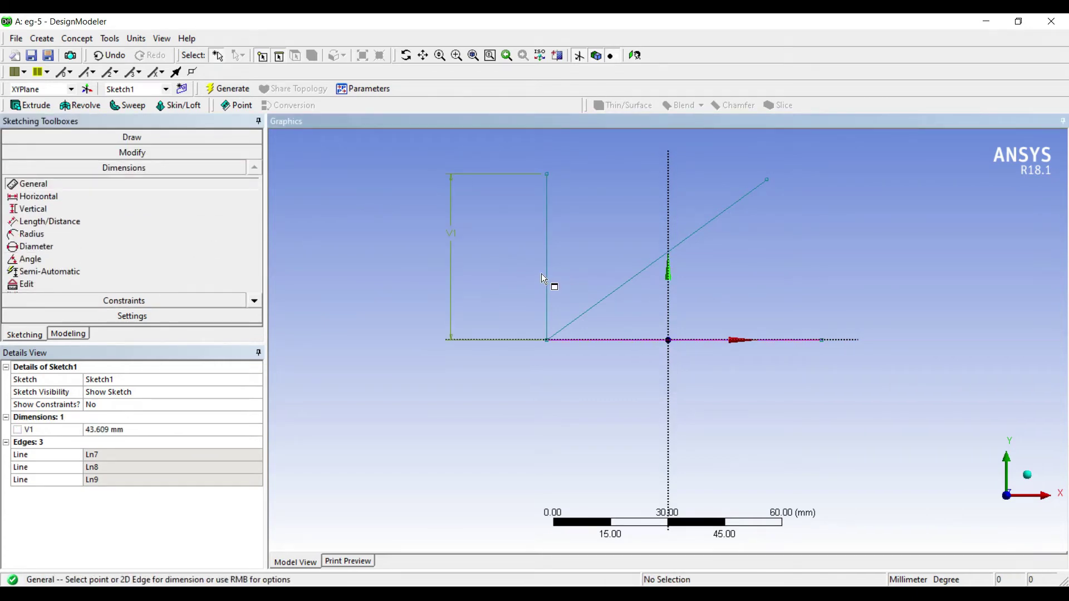
pyautogui.click(677, 340)
pyautogui.click(681, 428)
pyautogui.click(677, 245)
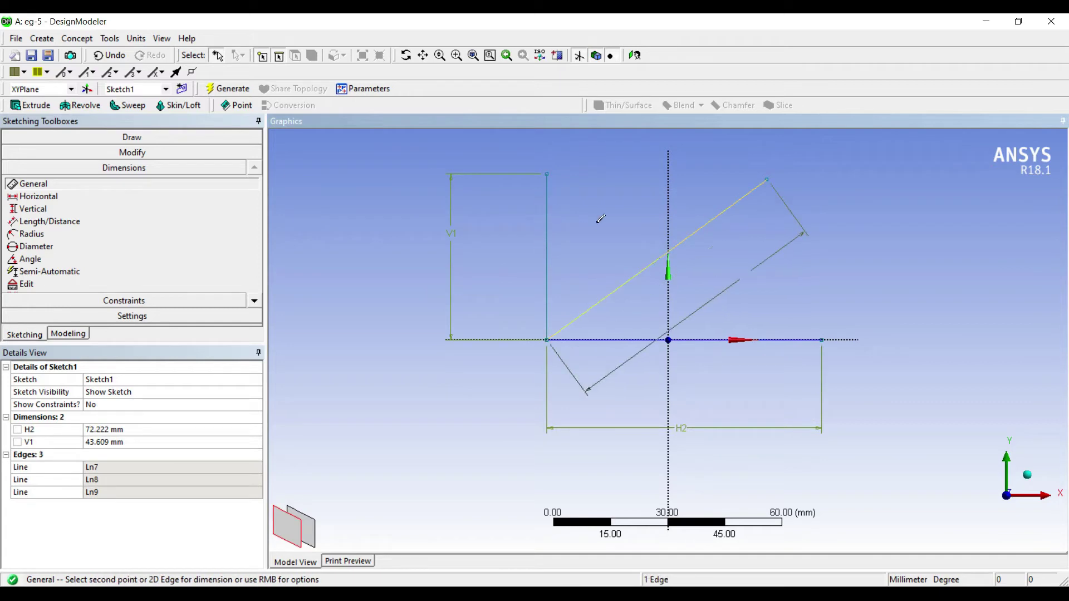
pyautogui.click(601, 219)
# - Change the length unit to metres and set the vertical line's height dimension to 12 m
pyautogui.click(45, 454)
pyautogui.click(135, 38)
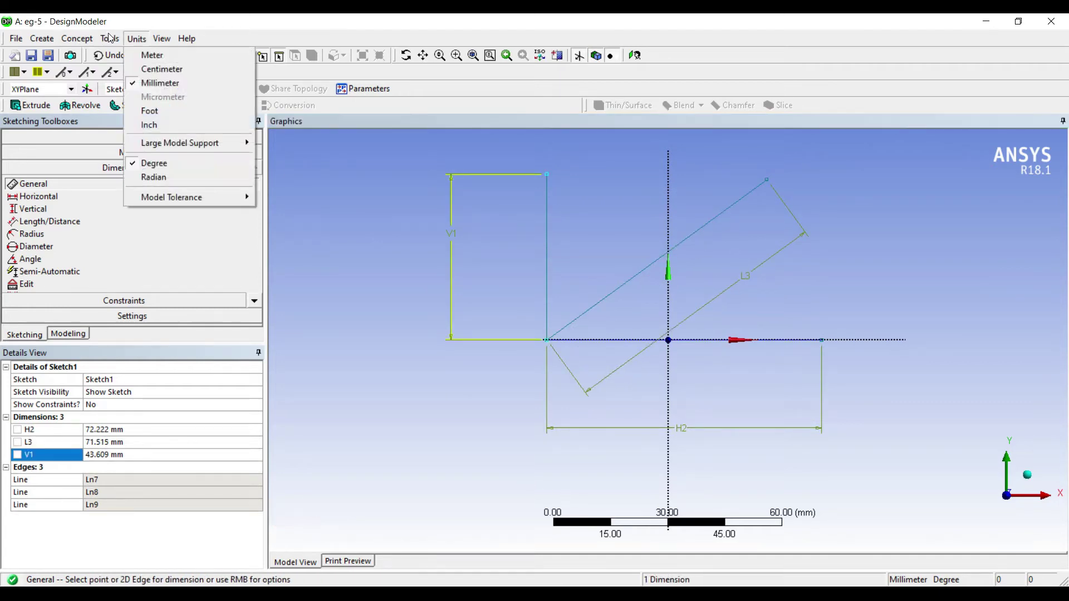
pyautogui.click(151, 54)
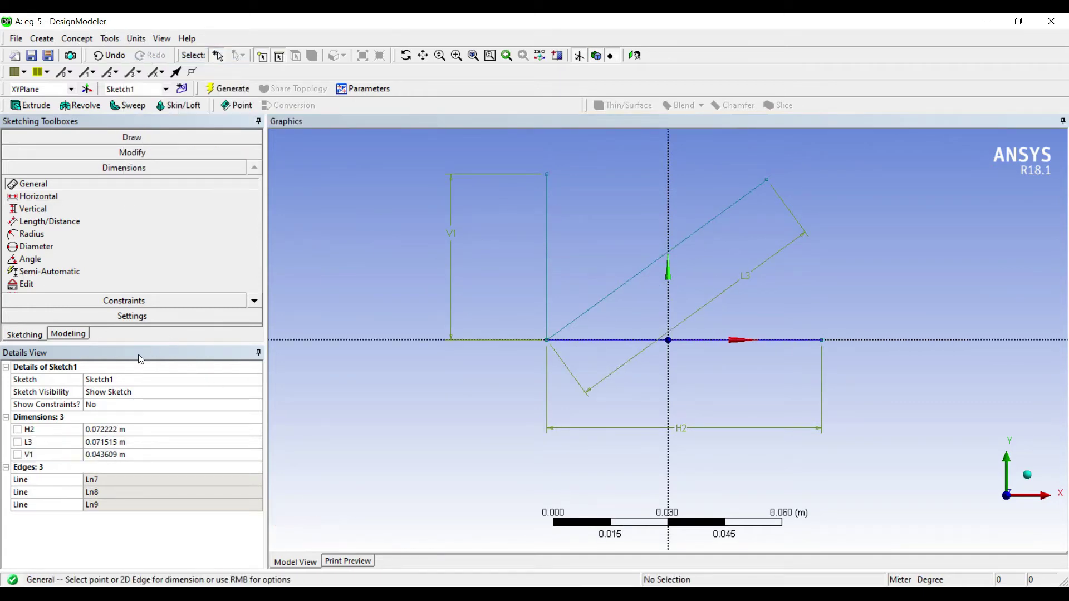
pyautogui.click(115, 454)
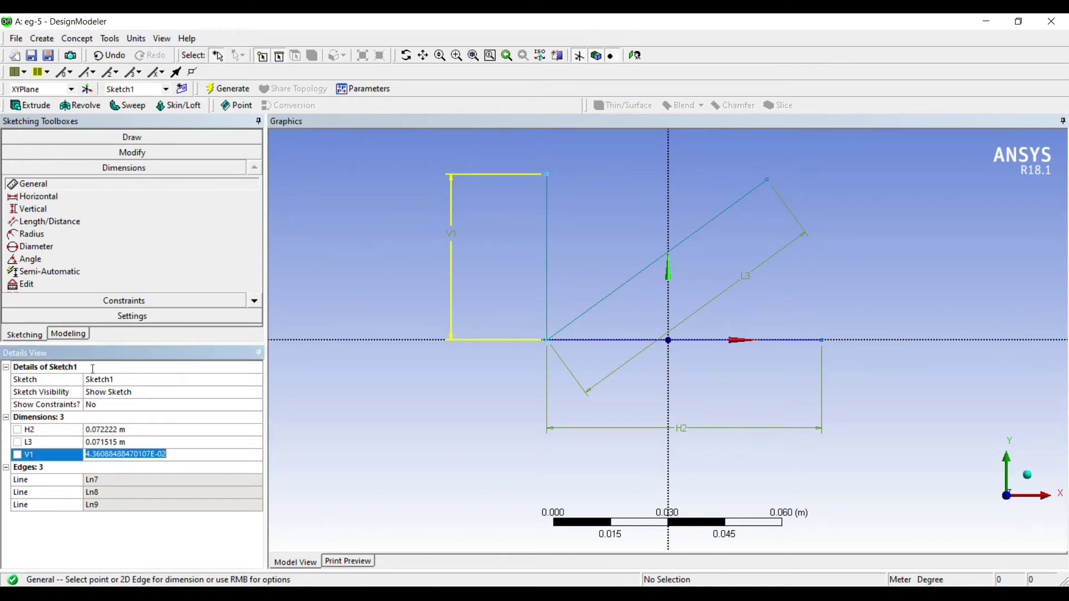
pyautogui.write('12')
pyautogui.press('Return')
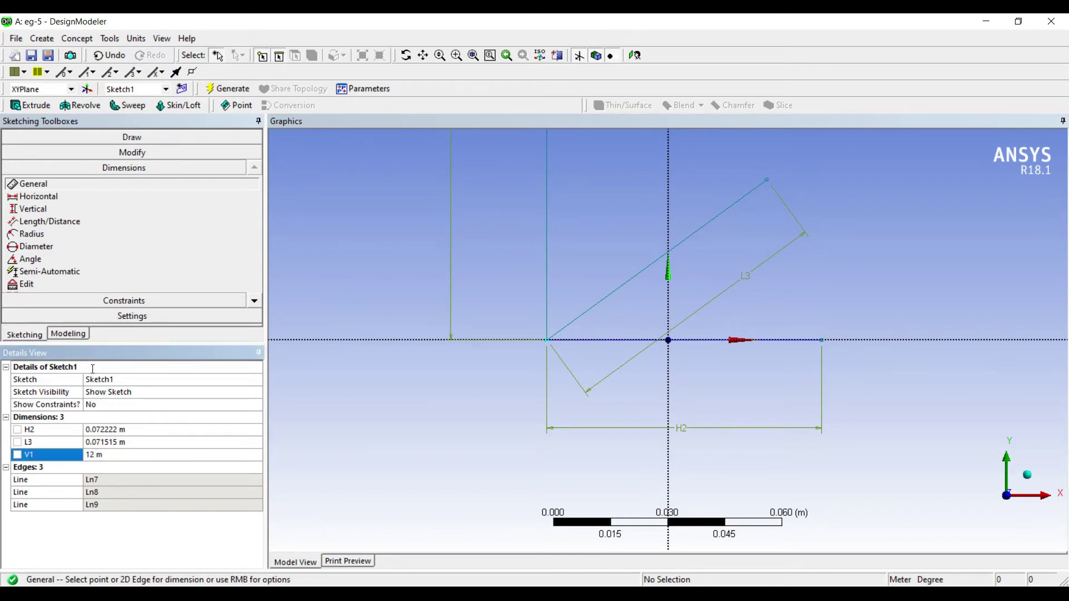
# - Set the horizontal line's length to 12 m and the diagonal line's length to 16.97 m
pyautogui.press('Up')
pyautogui.press('Up')
pyautogui.press('F2')
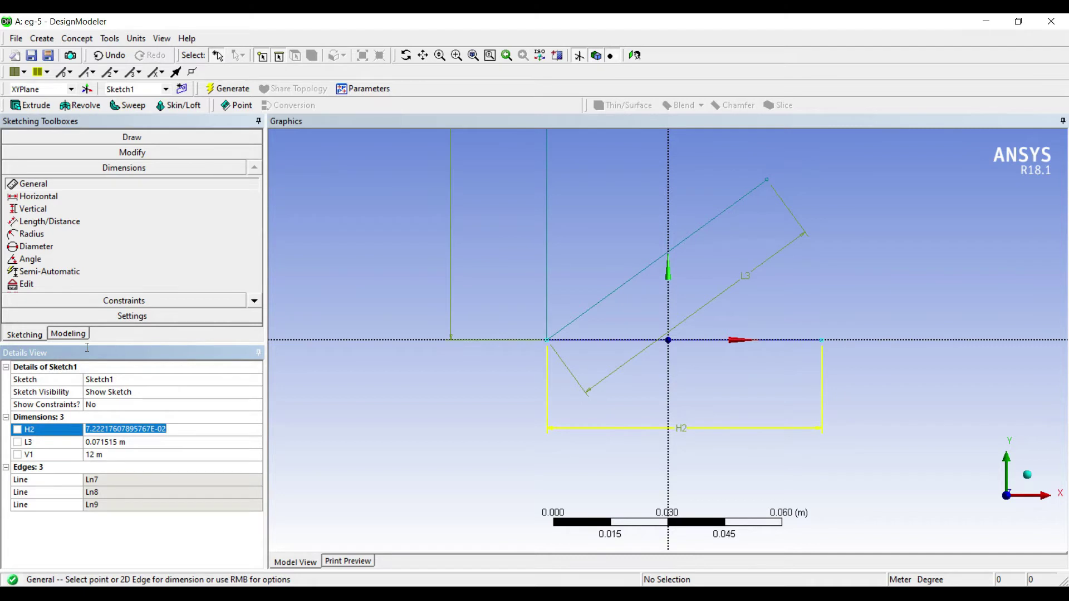
pyautogui.write('12')
pyautogui.press('Return')
pyautogui.press('Down')
pyautogui.press('F2')
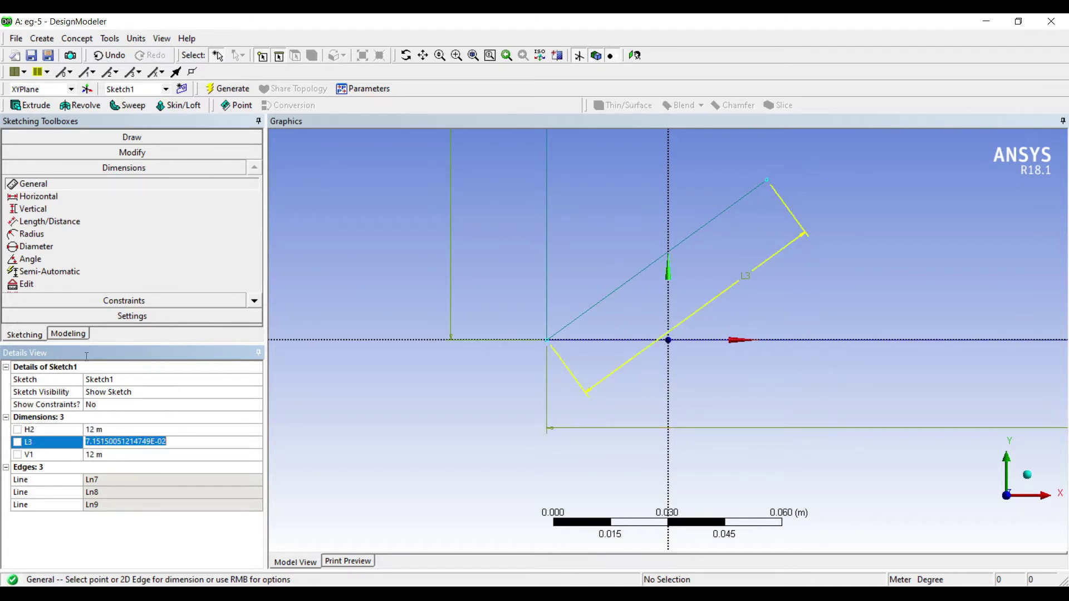
pyautogui.write('16.97')
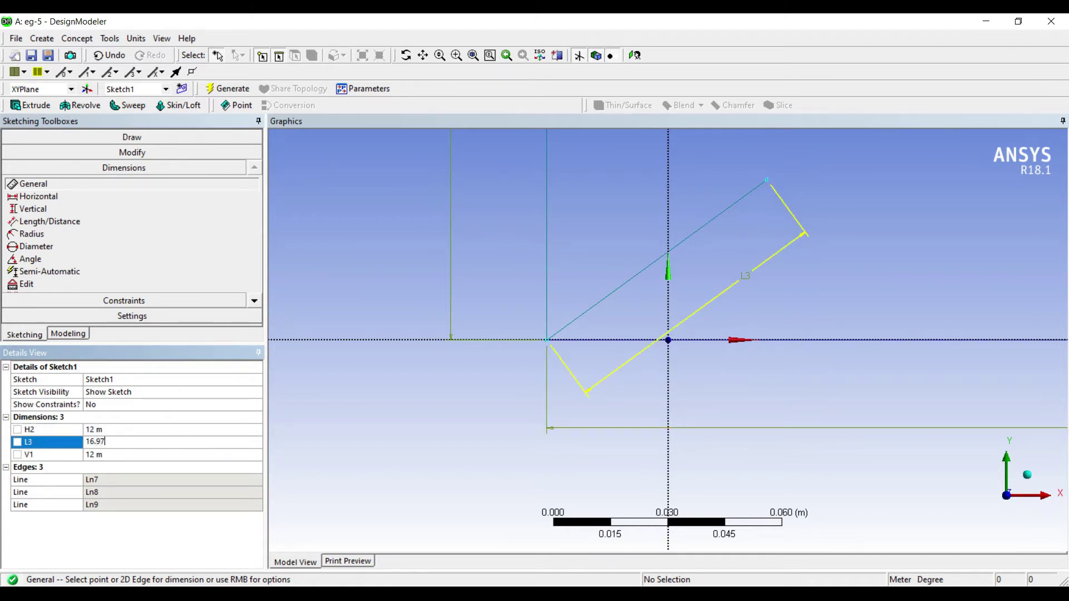
pyautogui.press('Return')
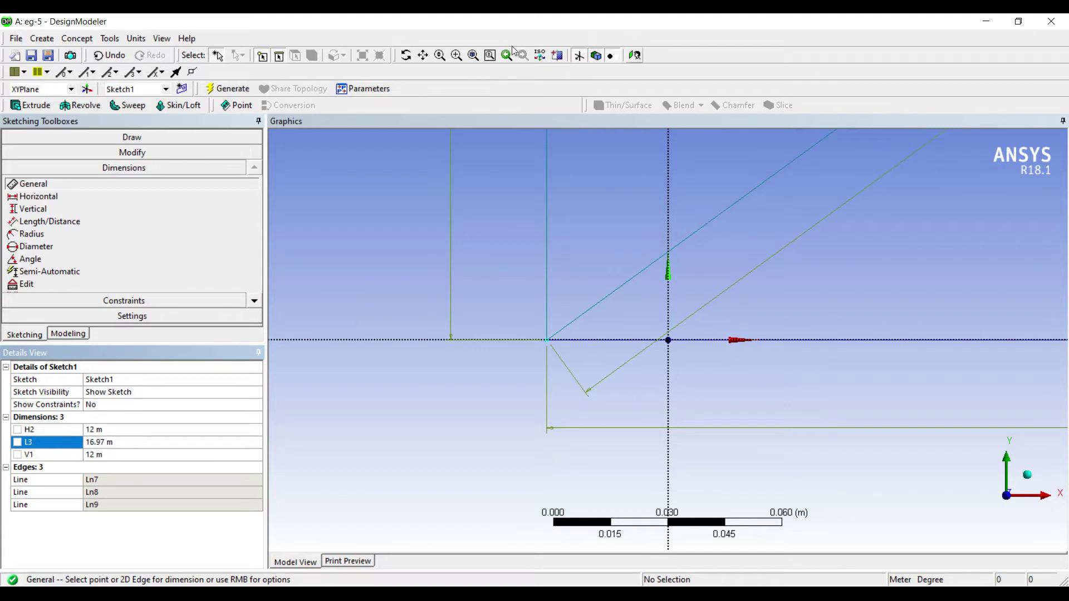
# - Add an angle dimension between the vertical line and the diagonal line and set it to 45°
pyautogui.click(635, 55)
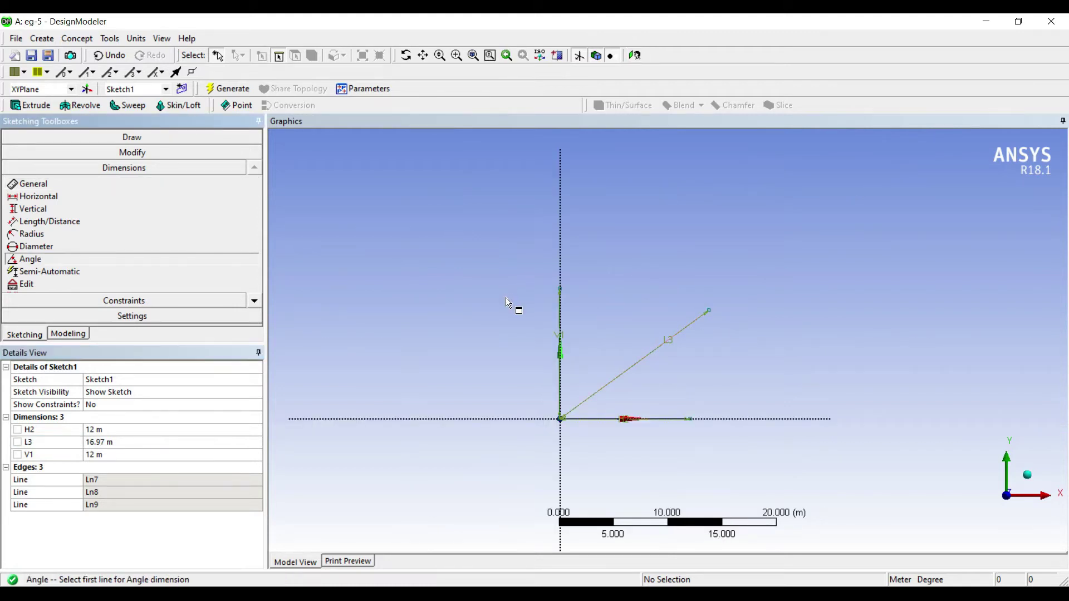
pyautogui.click(476, 316)
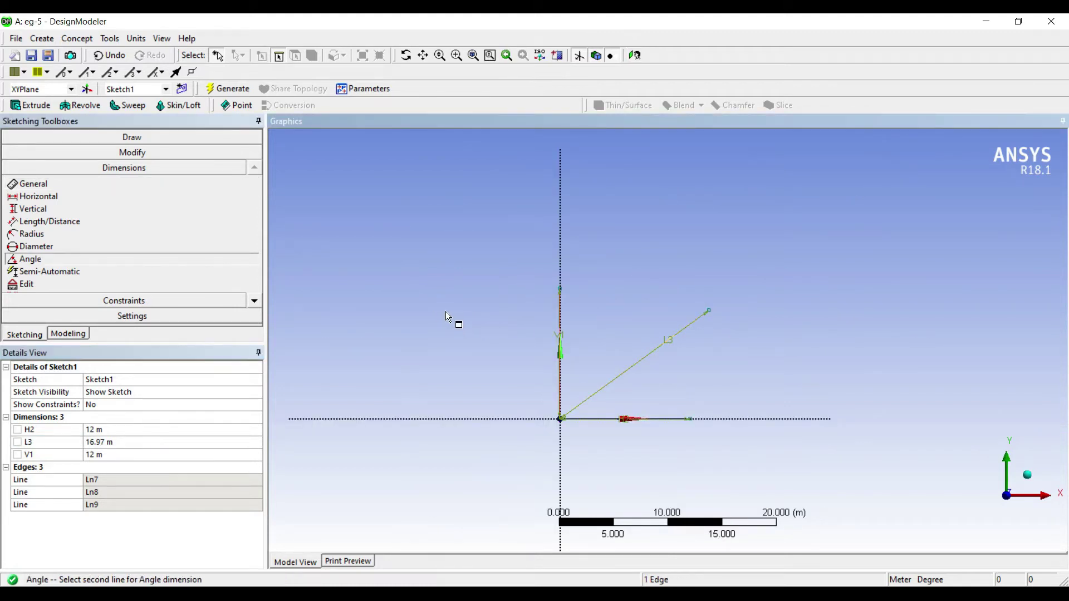
pyautogui.click(449, 313)
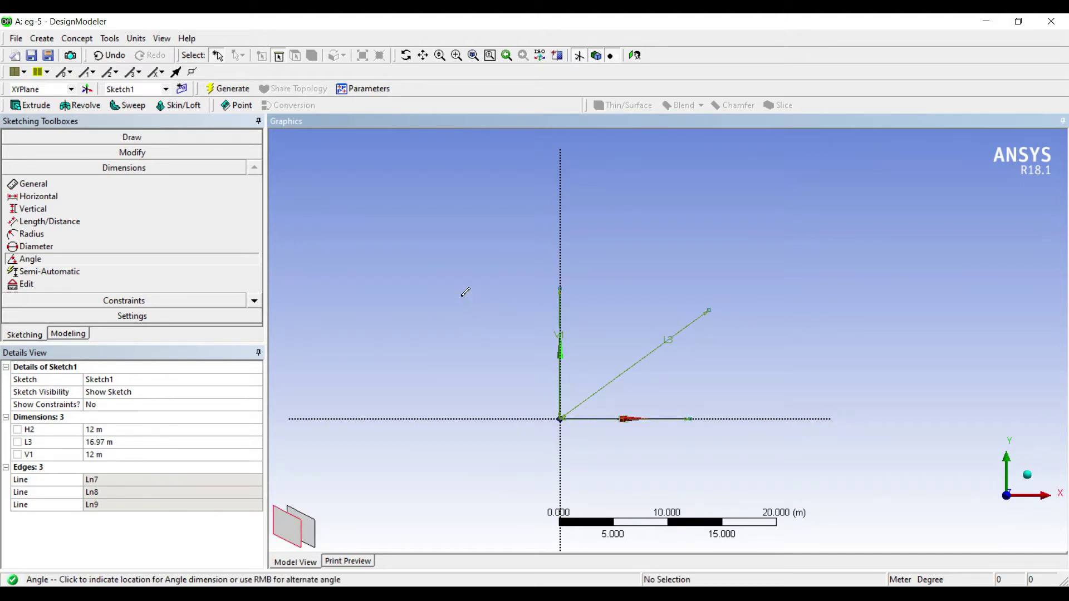
pyautogui.click(465, 300)
pyautogui.click(174, 427)
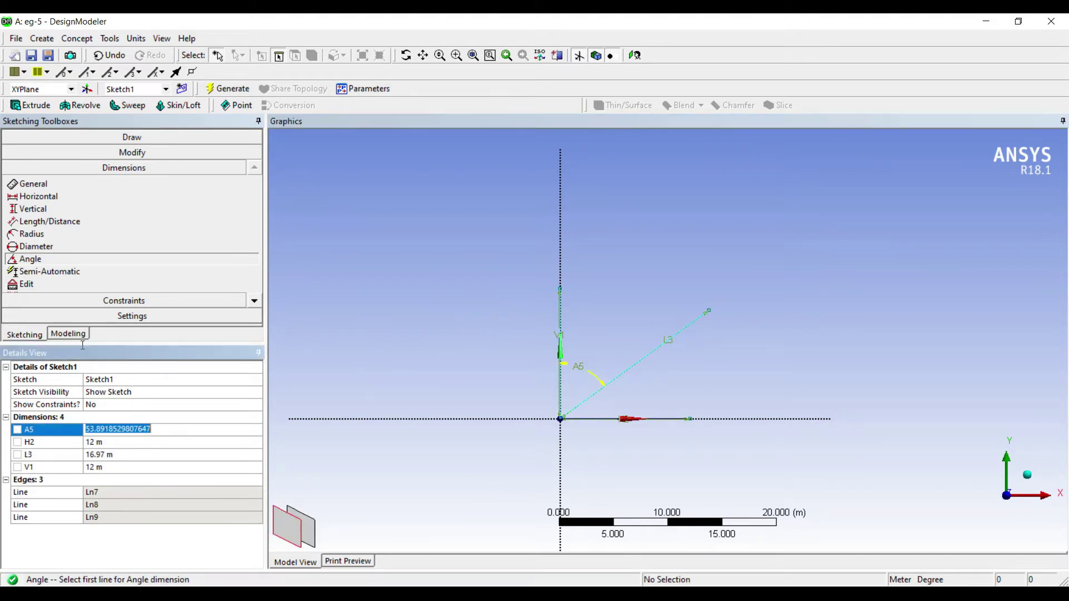
pyautogui.write('45')
pyautogui.press('Return')
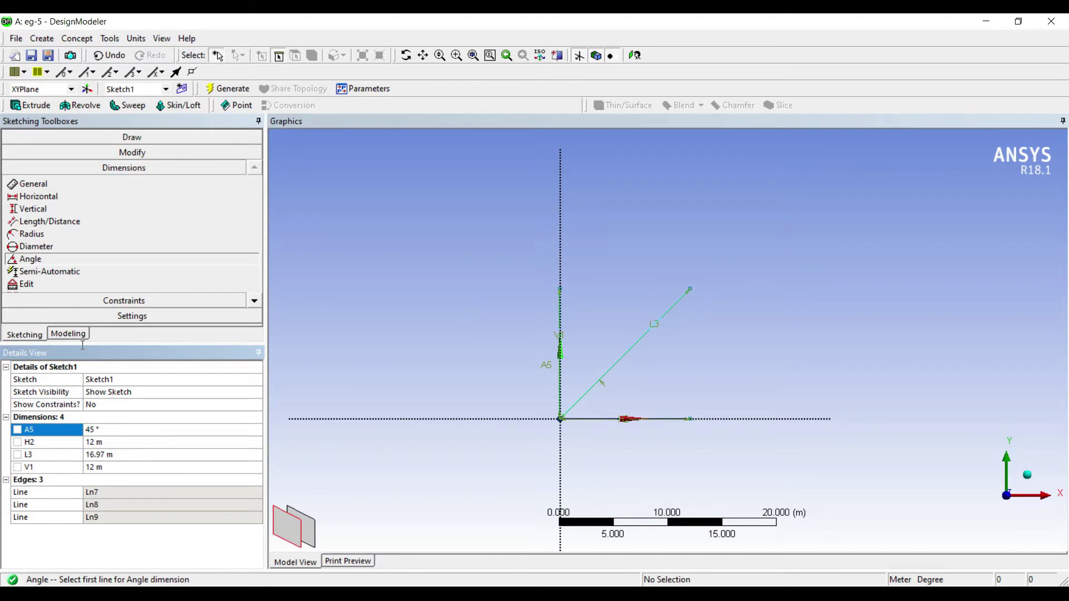
# - Generate a line body from Sketch1 using Lines From Sketches with the Add Material operation
pyautogui.click(77, 38)
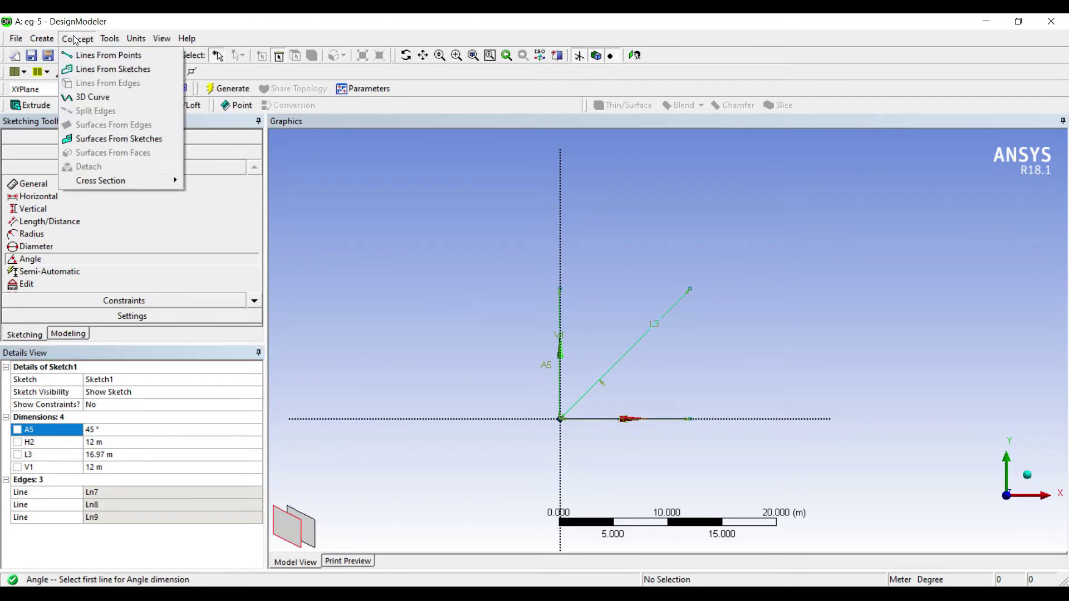
pyautogui.click(89, 68)
pyautogui.press('Down')
pyautogui.click(130, 392)
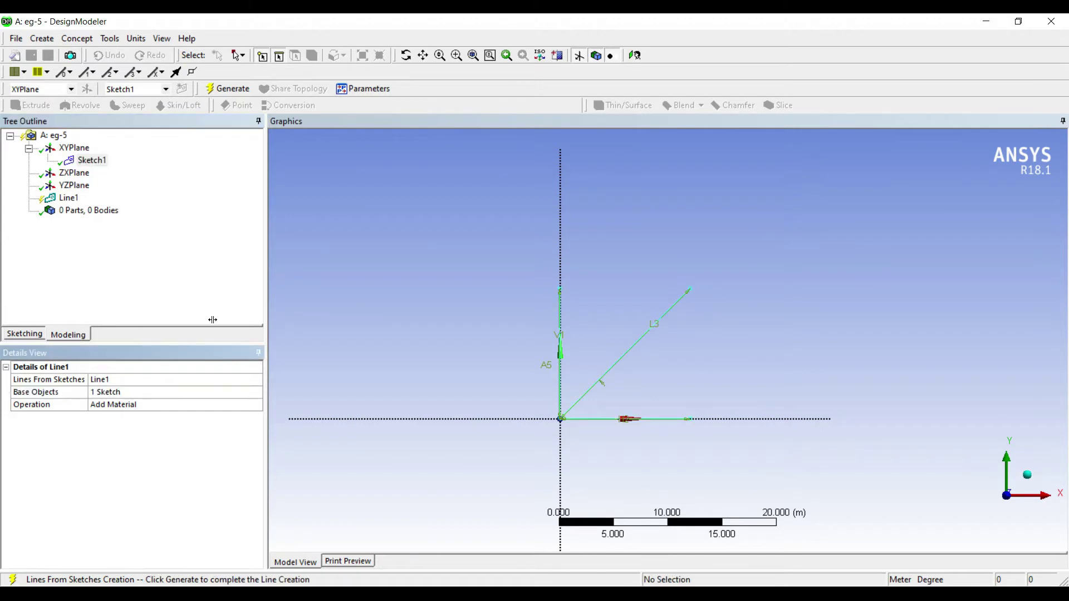
pyautogui.press('F5')
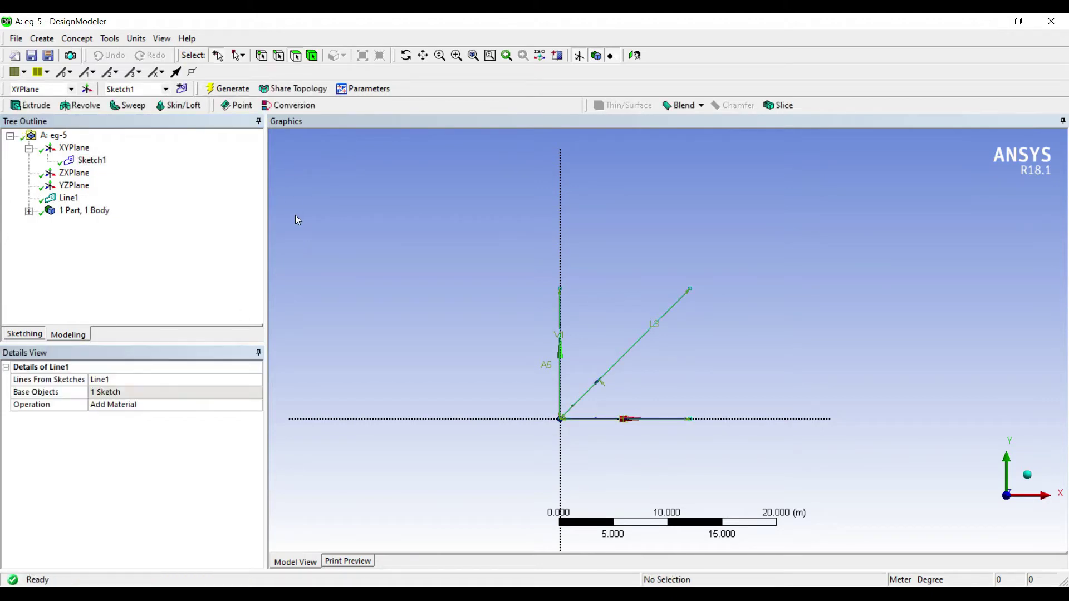
# - Create a rectangular cross section with B set to 0.2 m and H set to 0.1 m
pyautogui.click(77, 39)
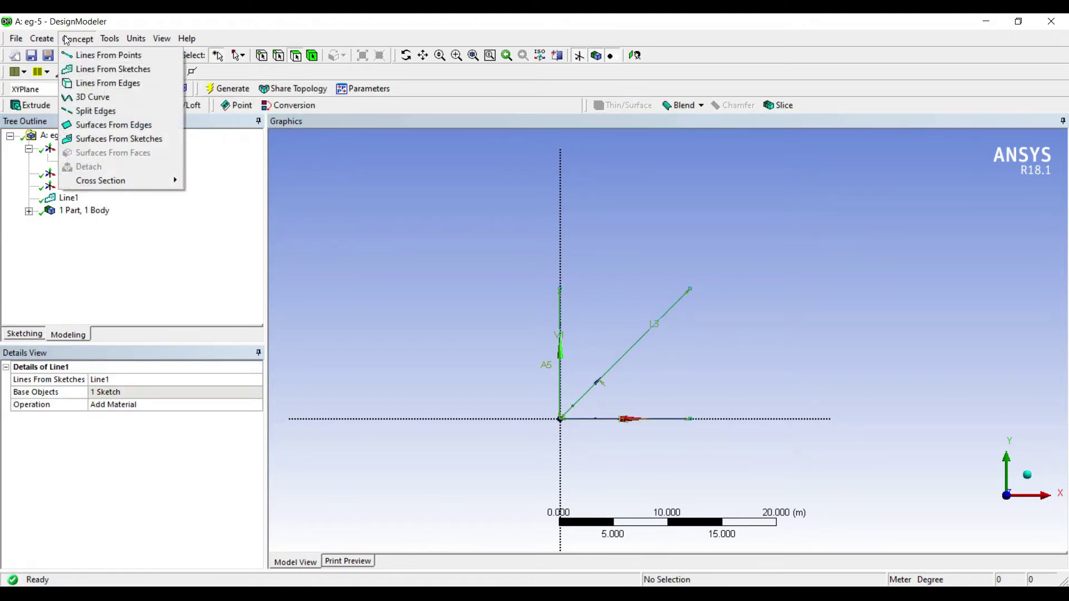
pyautogui.moveTo(167, 180)
pyautogui.click(214, 179)
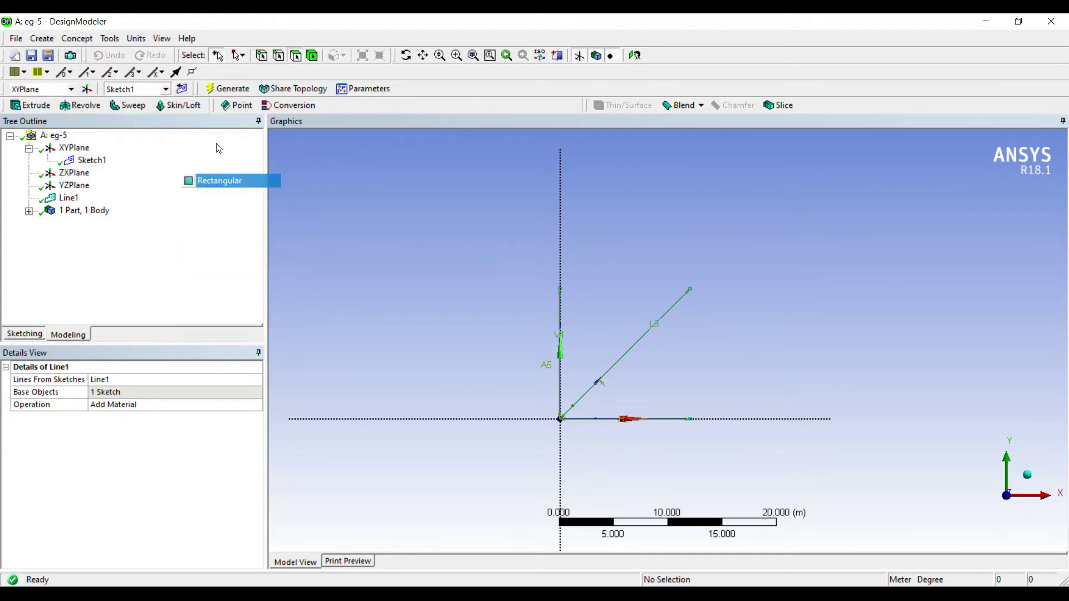
pyautogui.click(111, 417)
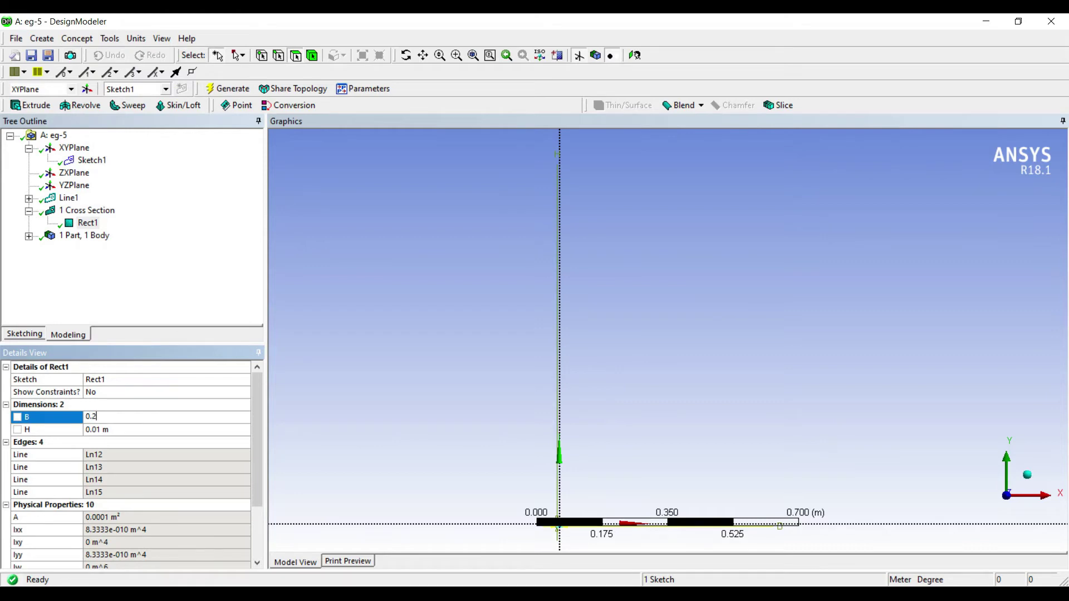
pyautogui.write('0.2')
pyautogui.press('Return')
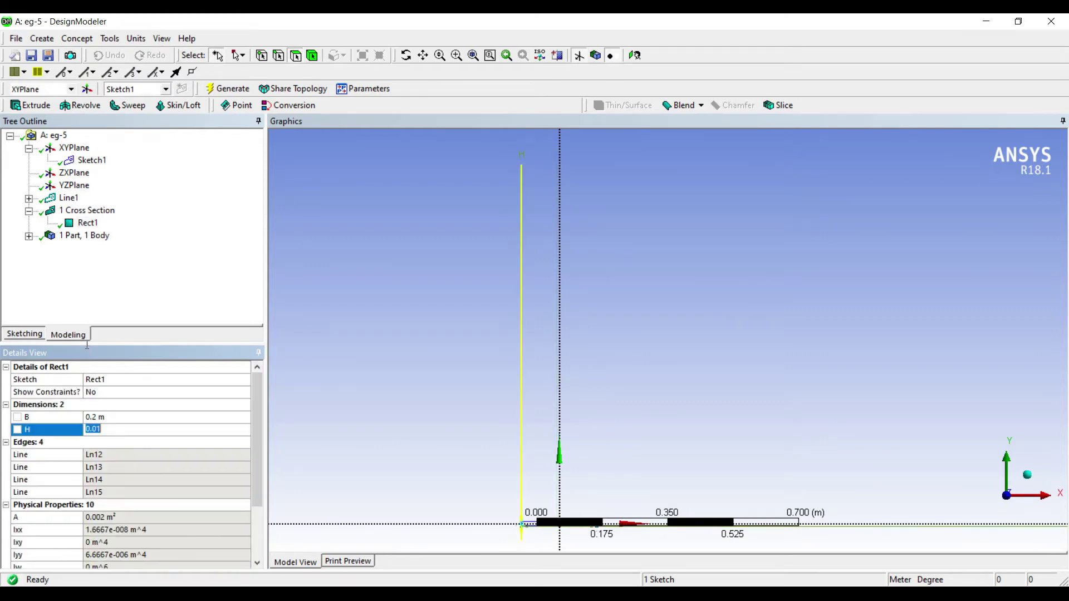
pyautogui.press('Return')
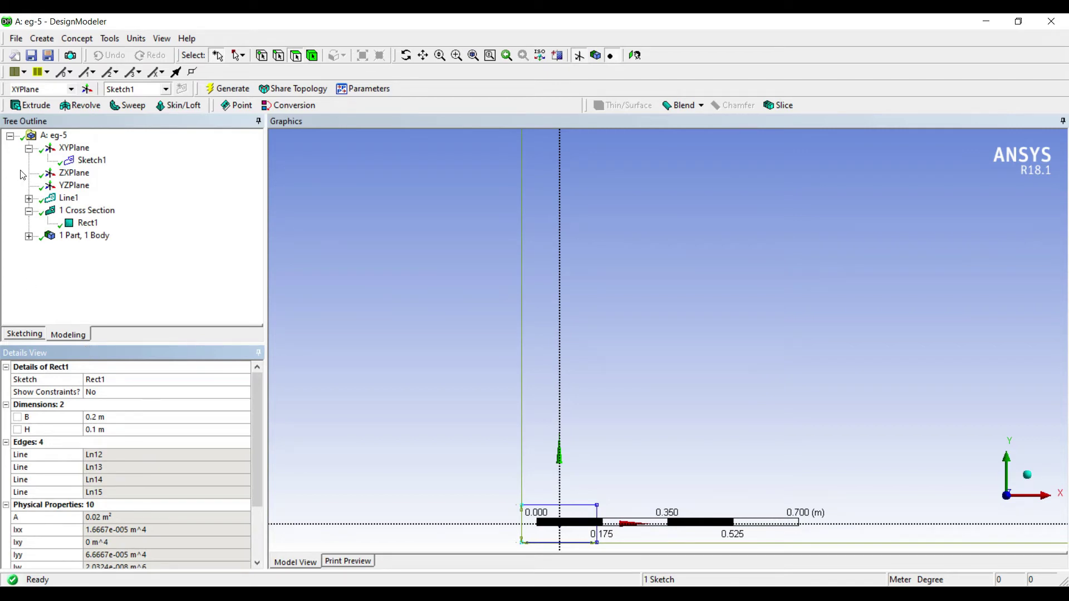
# - Assign the Rect1 cross section to the line body
pyautogui.click(29, 237)
pyautogui.click(91, 248)
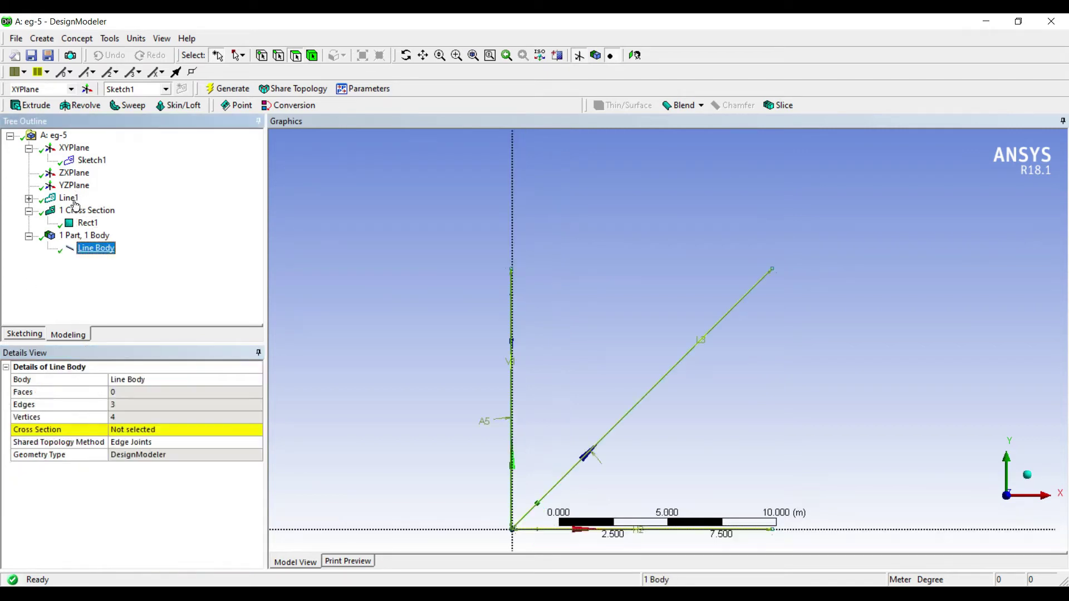
pyautogui.click(95, 429)
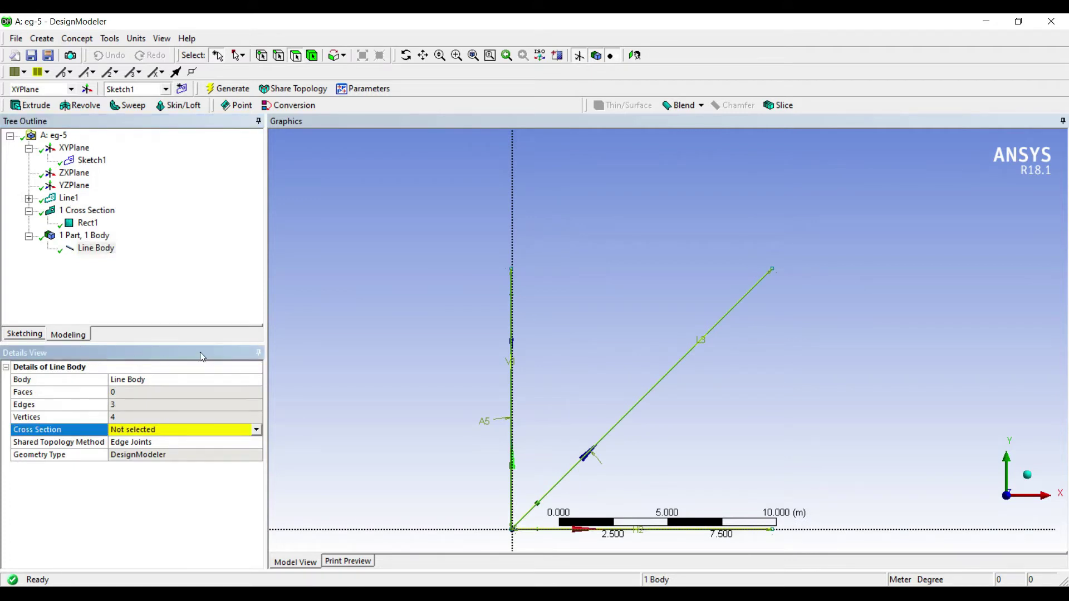
pyautogui.click(195, 429)
pyautogui.press('Return')
pyautogui.click(296, 243)
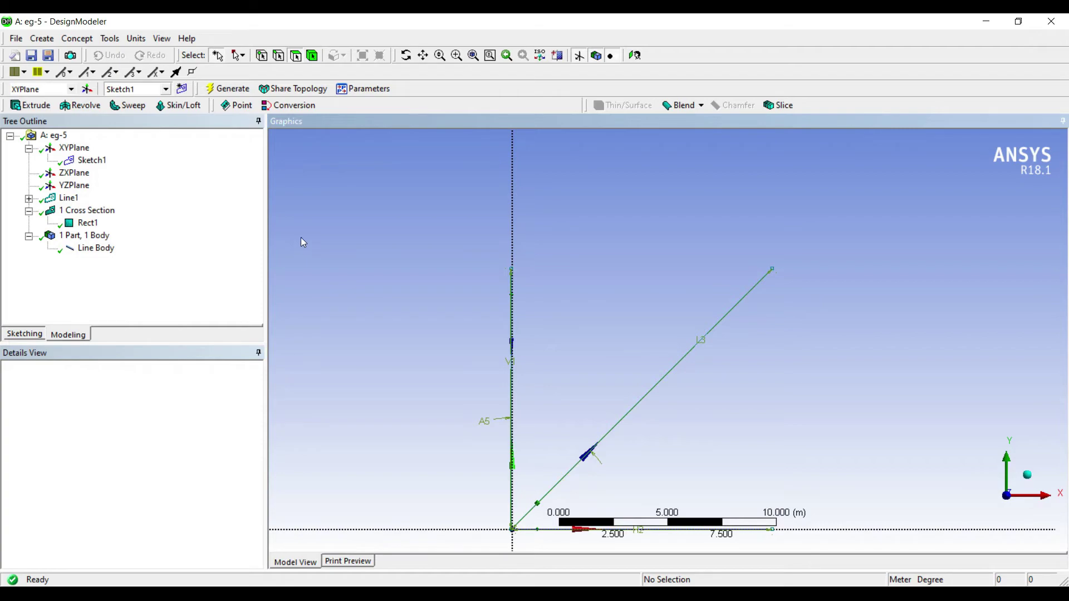
# - Switch to Workbench, open the eg-5 model in Mechanical and assign the custom material named material to the line body
pyautogui.click(986, 21)
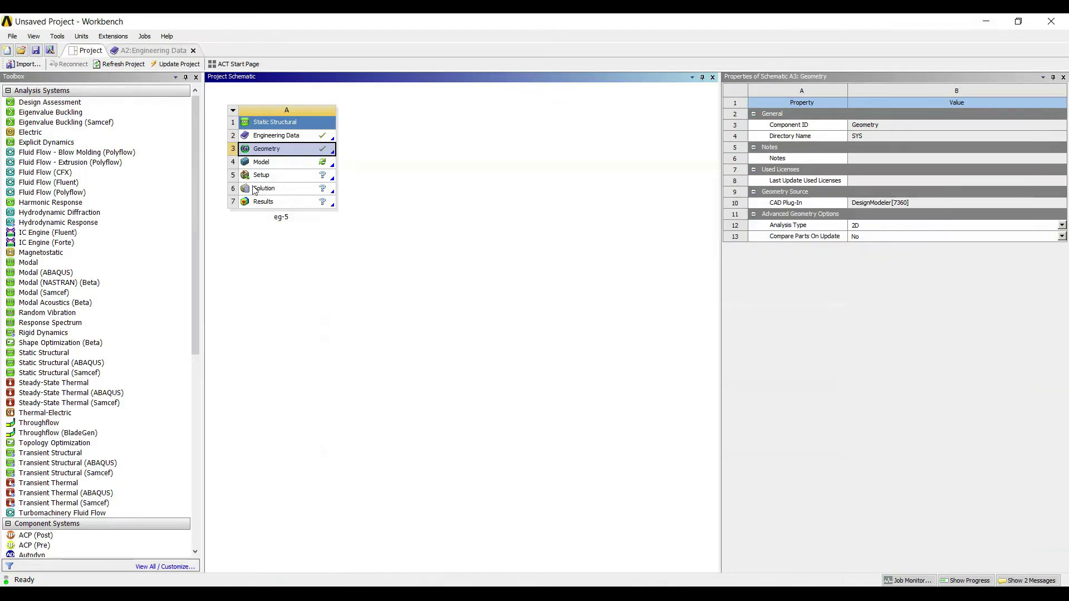
pyautogui.doubleClick(270, 162)
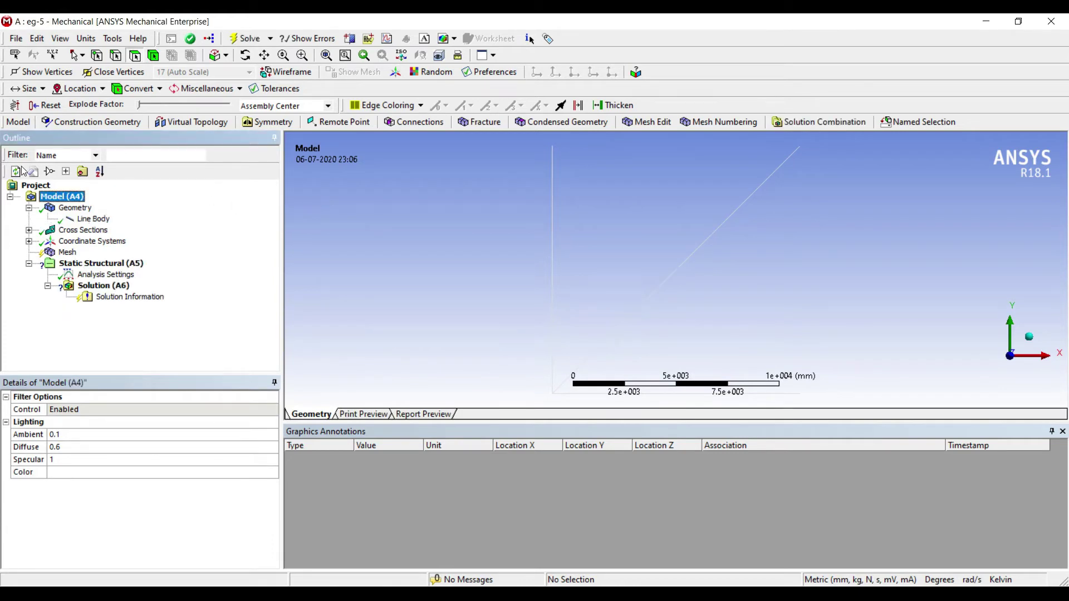
pyautogui.click(94, 218)
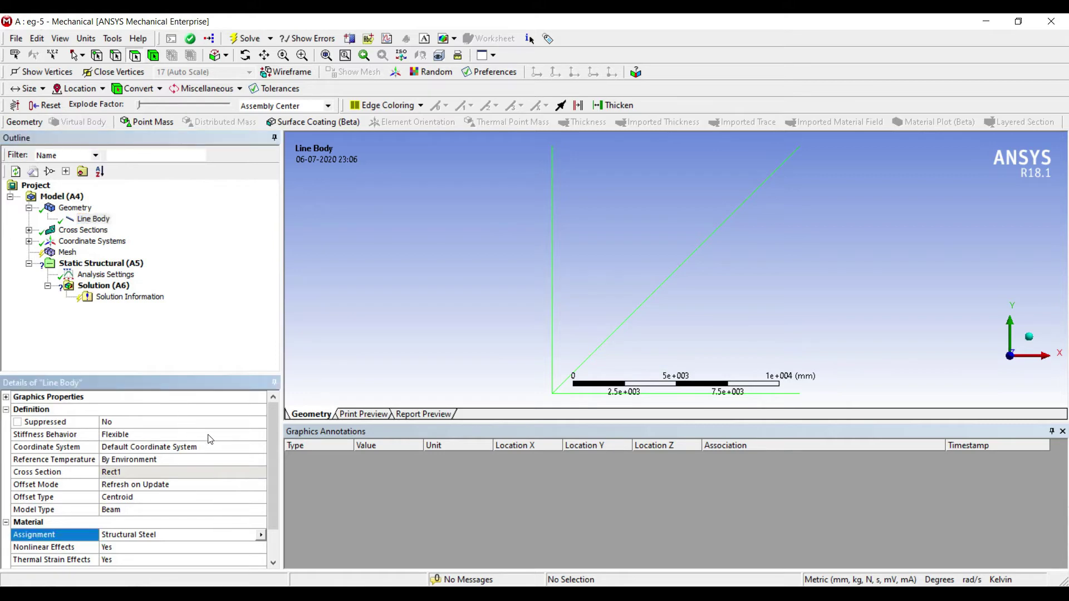
pyautogui.click(260, 535)
pyautogui.click(323, 528)
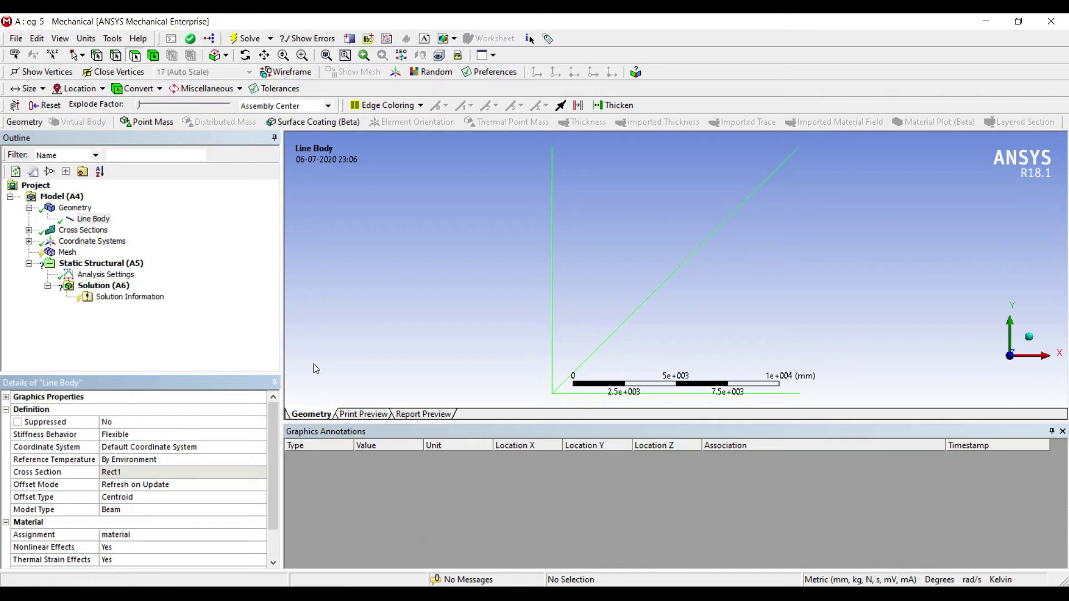
# - Set the mesh sizing's Relevance Center to Fine and generate the mesh
pyautogui.click(67, 252)
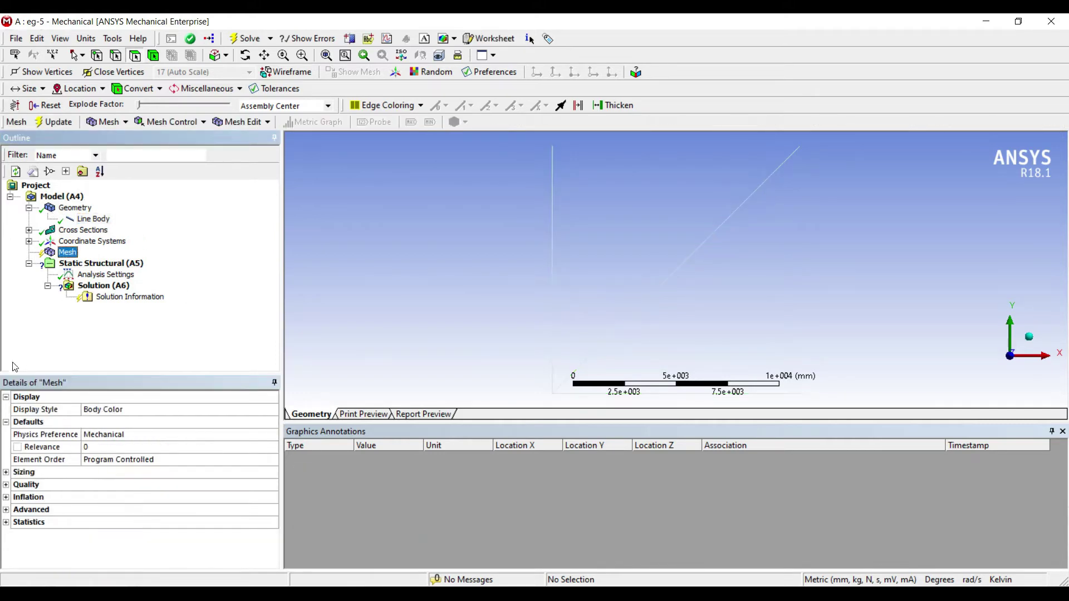
pyautogui.click(6, 473)
pyautogui.click(108, 496)
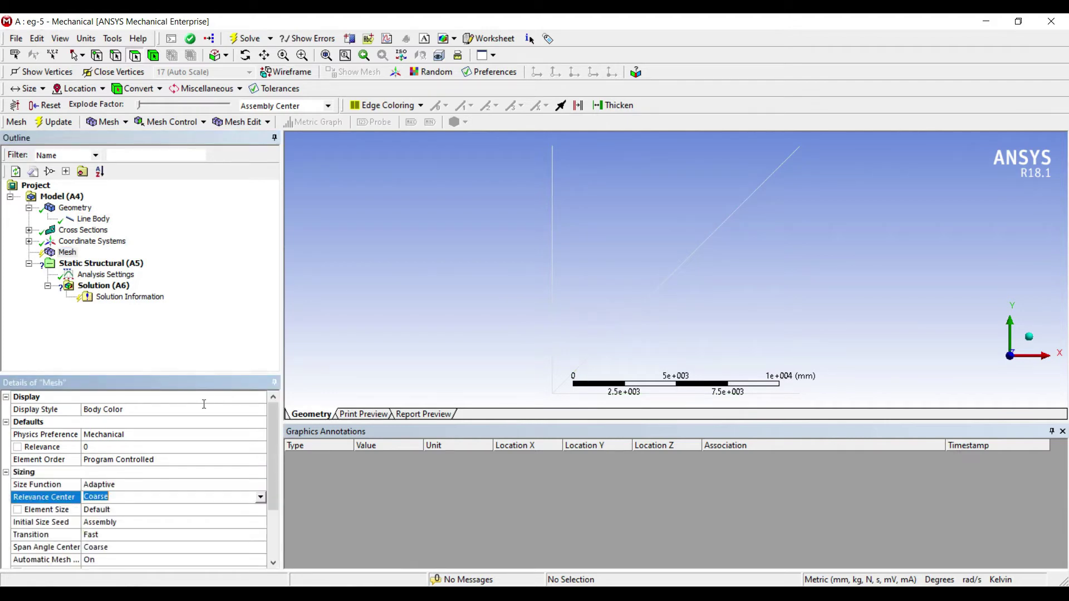
pyautogui.click(190, 497)
pyautogui.press('Down')
pyautogui.press('Down')
pyautogui.press('Return')
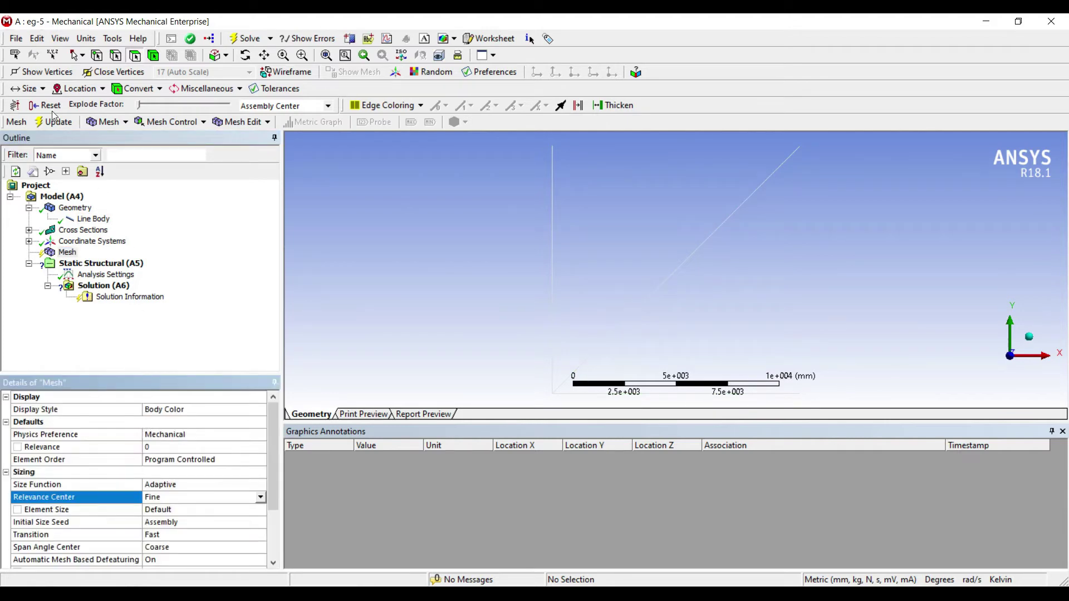
pyautogui.hotkey('ctrl', 'g')
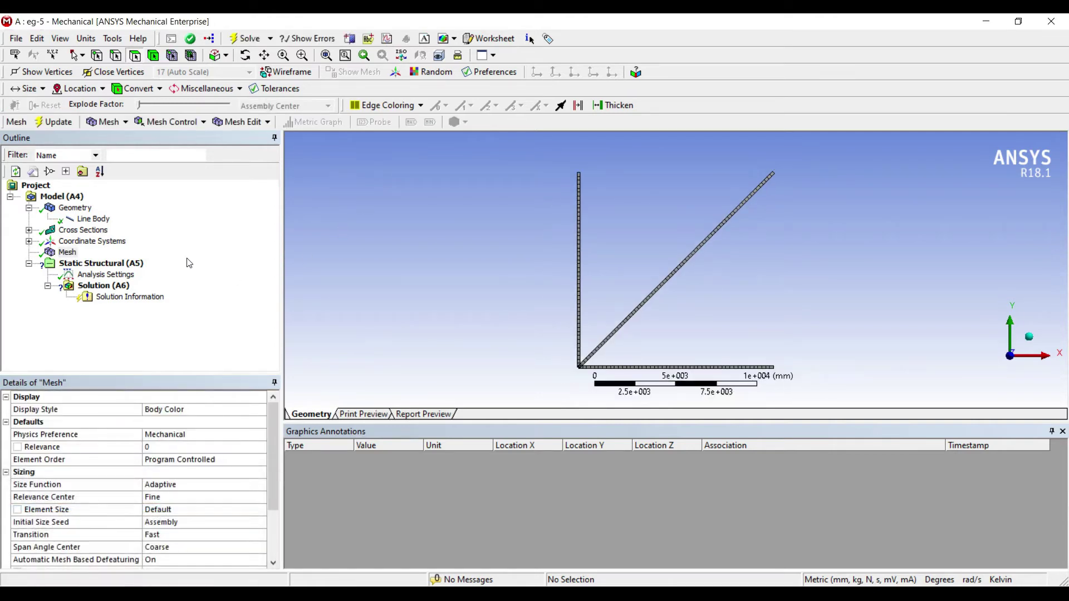
# - Add a fixed support to the upper end vertex of the vertical line
pyautogui.click(106, 275)
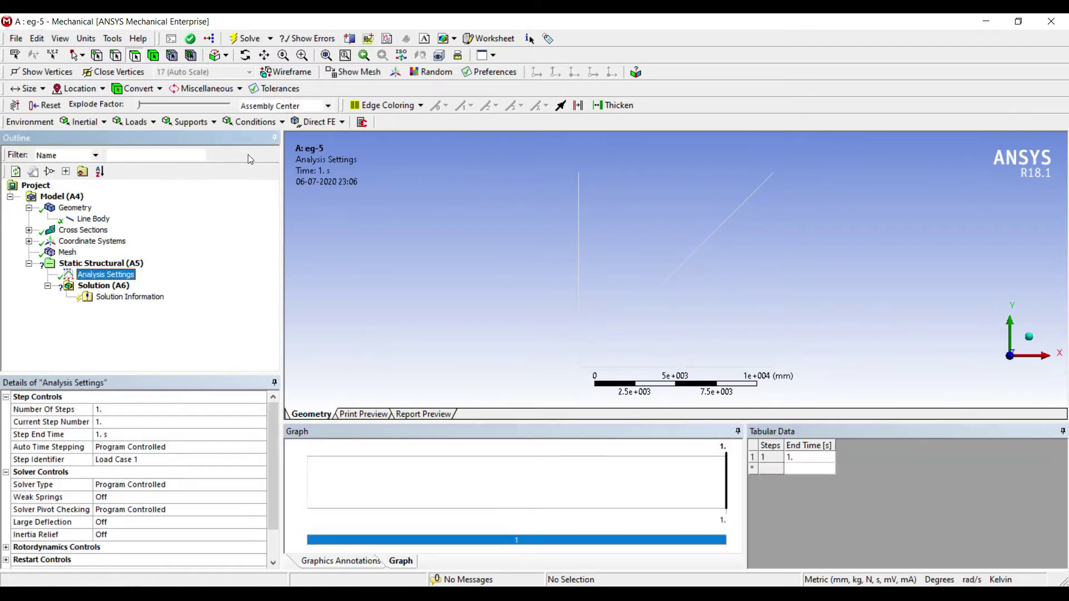
pyautogui.click(155, 157)
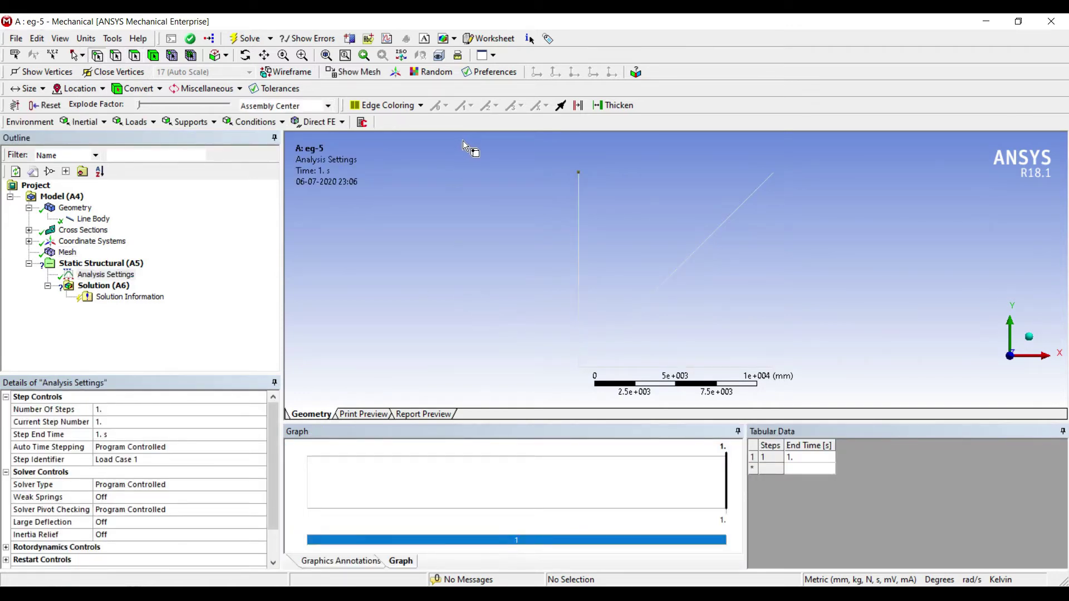
pyautogui.rightClick(580, 175)
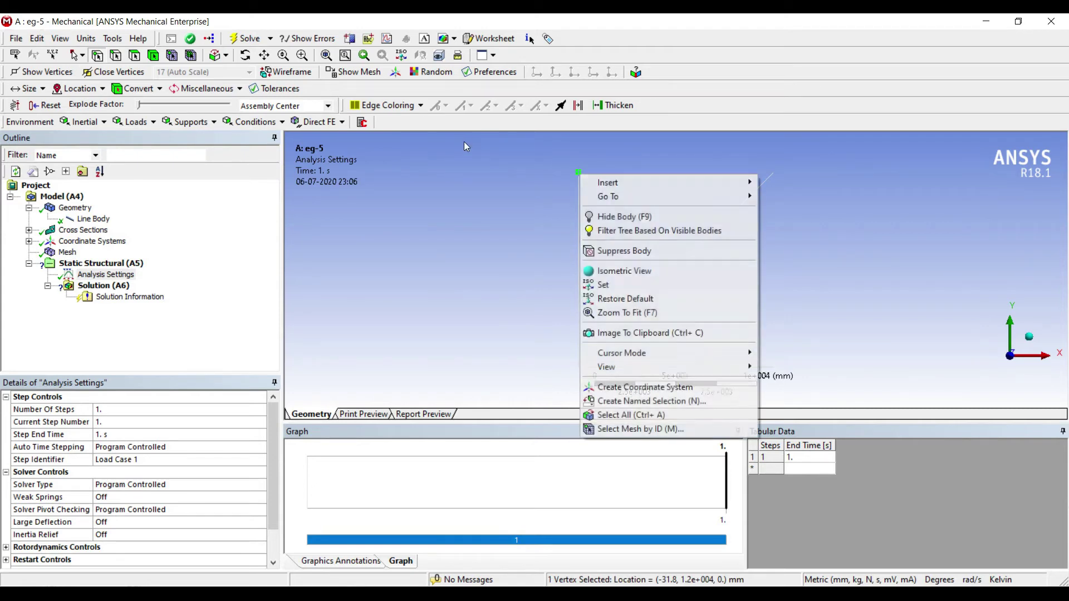
pyautogui.moveTo(595, 182)
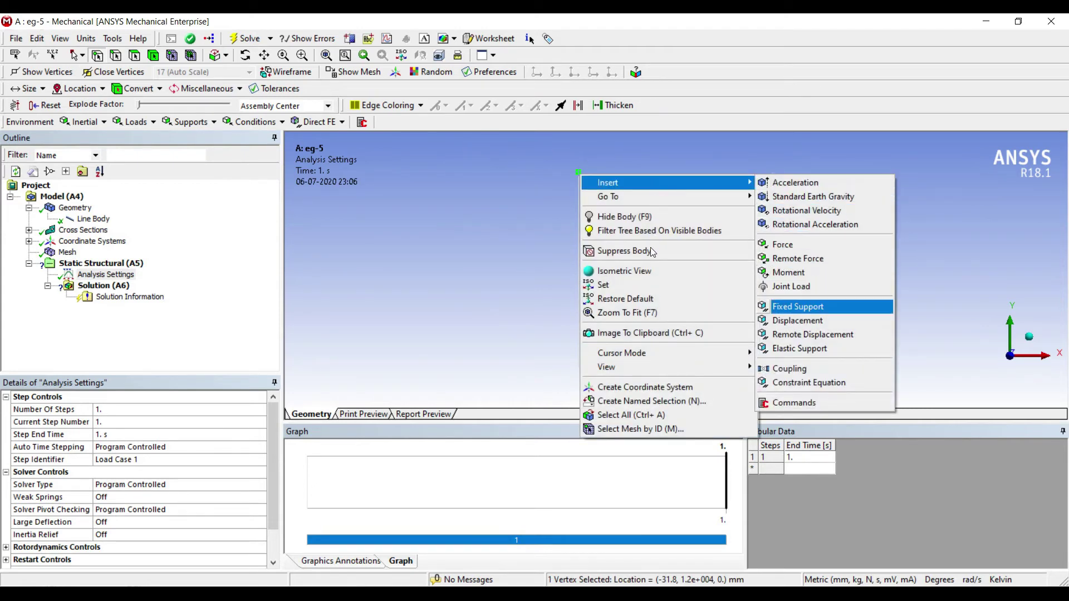
pyautogui.click(797, 306)
# - Add a fixed support to the upper end vertex of the diagonal line
pyautogui.click(774, 172)
pyautogui.rightClick(776, 176)
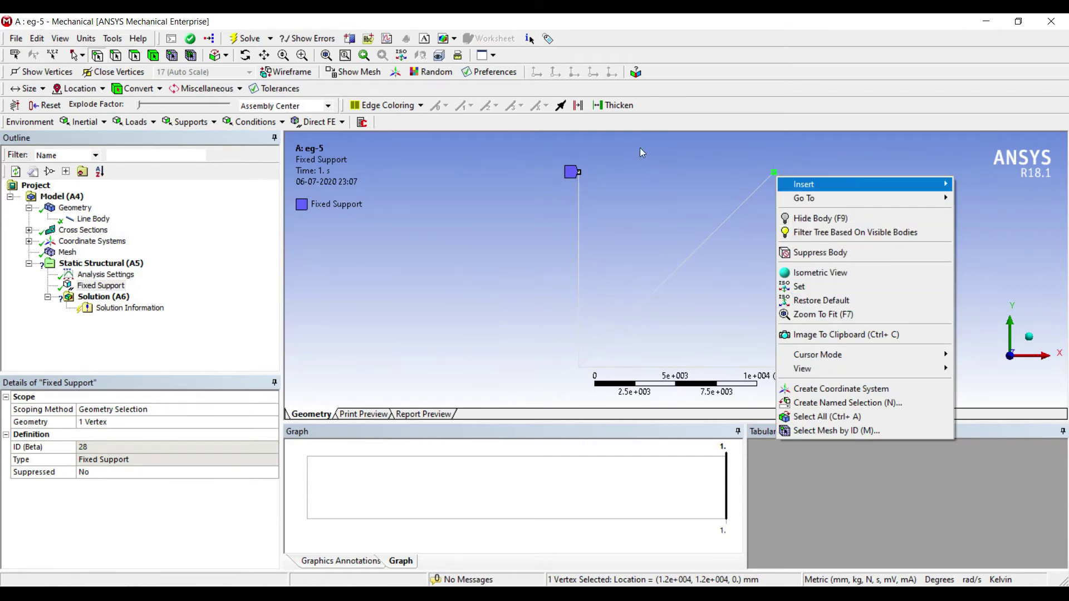
pyautogui.moveTo(810, 184)
pyautogui.press('Down')
pyautogui.press('Return')
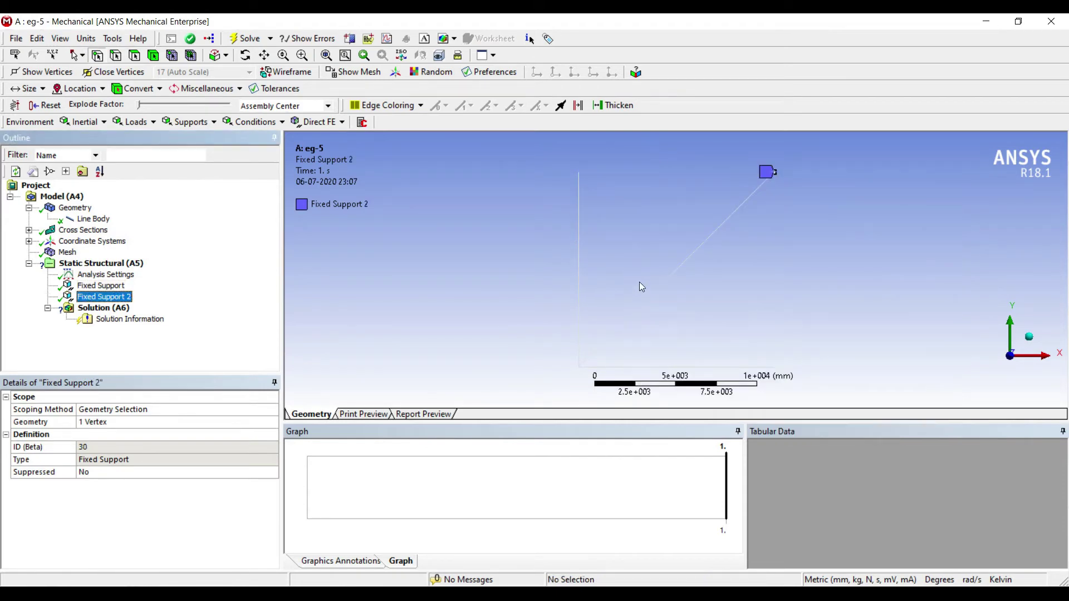
# - Add a fixed support to the free end vertex of the horizontal line
pyautogui.click(774, 367)
pyautogui.rightClick(774, 368)
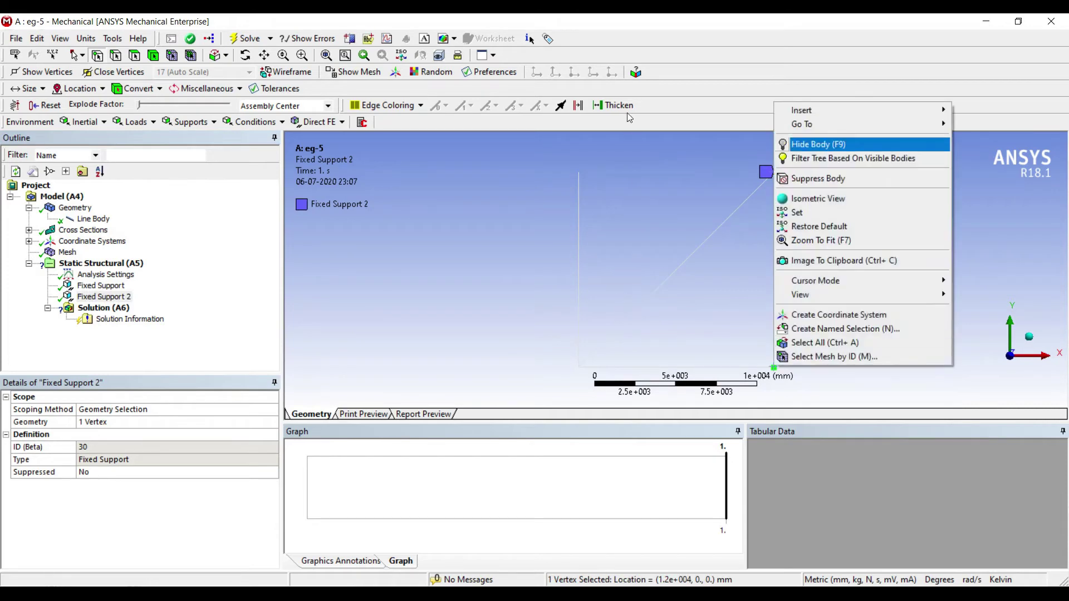
pyautogui.press('Up')
pyautogui.press('Up')
pyautogui.press('Right')
pyautogui.press('Down')
pyautogui.press('Down')
pyautogui.press('Down')
pyautogui.press('Down')
pyautogui.press('Down')
pyautogui.press('Down')
pyautogui.press('Down')
pyautogui.press('Down')
pyautogui.press('Return')
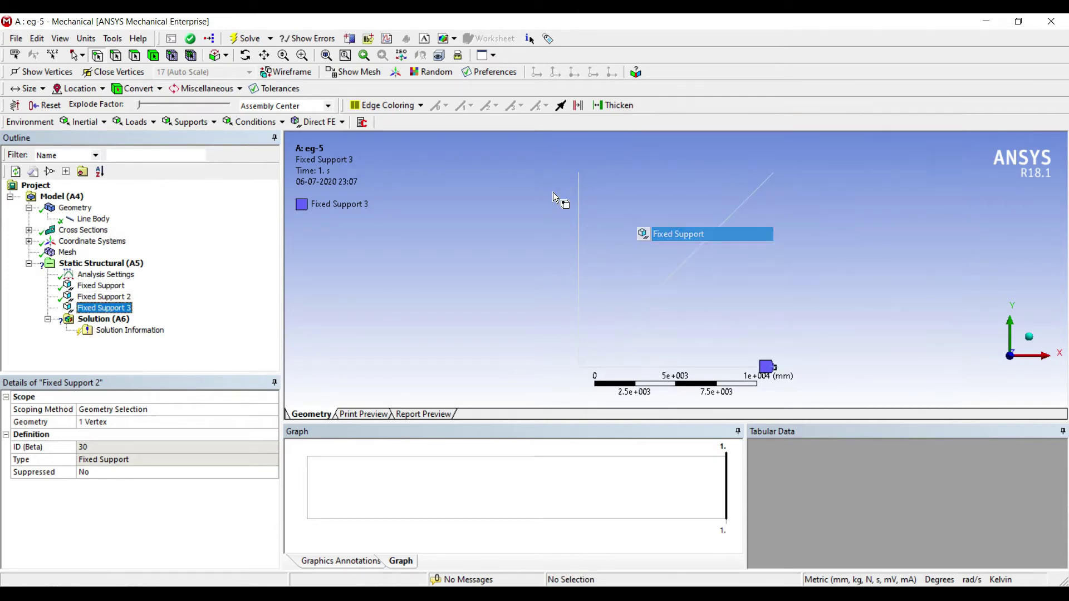
# - Insert a force on the vertex where the three lines meet
pyautogui.click(578, 367)
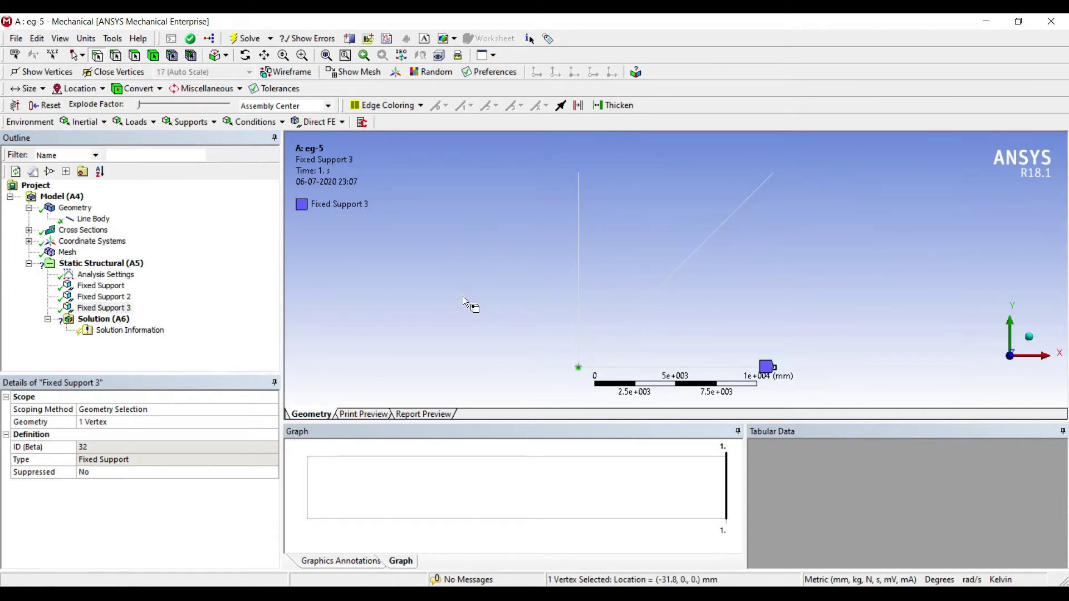
pyautogui.rightClick(579, 367)
pyautogui.press('Down')
pyautogui.press('Right')
pyautogui.press('Down')
pyautogui.press('Down')
pyautogui.press('Down')
pyautogui.press('Down')
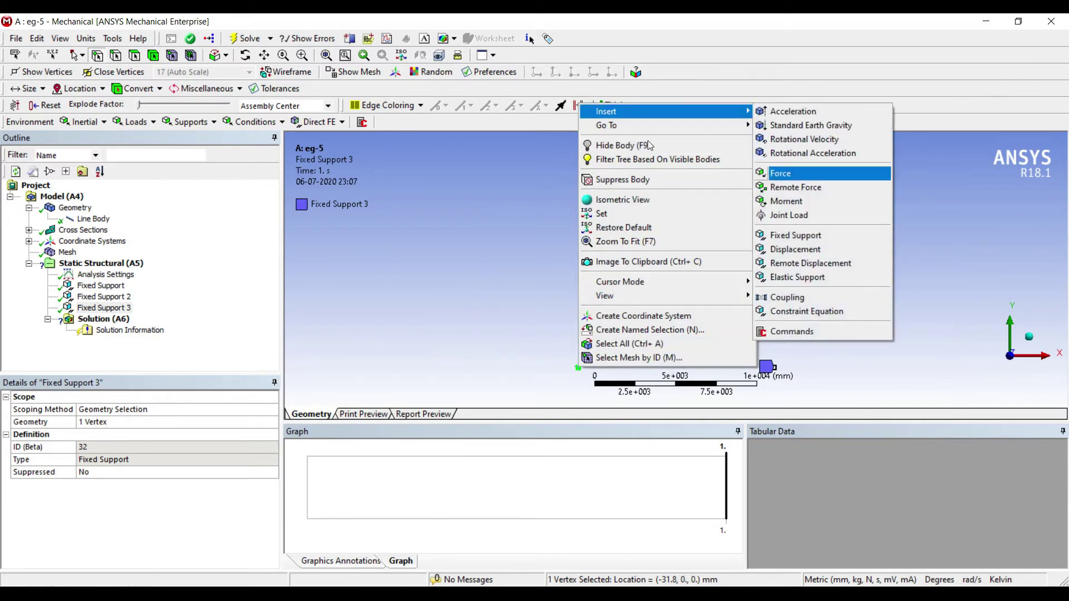
pyautogui.press('Return')
# - Define the force by components and set its Y component to -10000 N
pyautogui.press('Up')
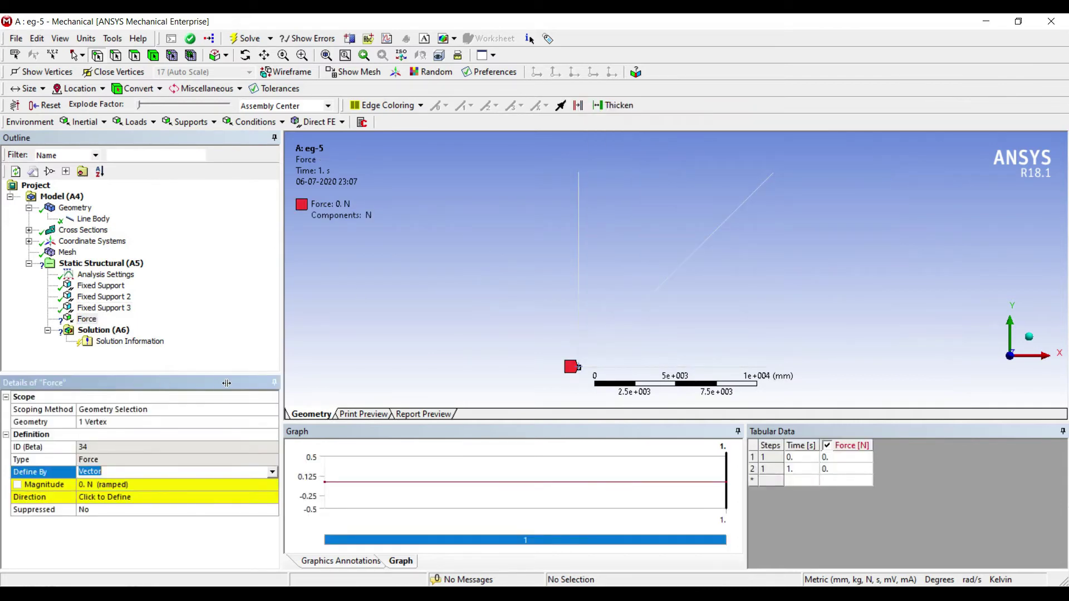
pyautogui.press('Down')
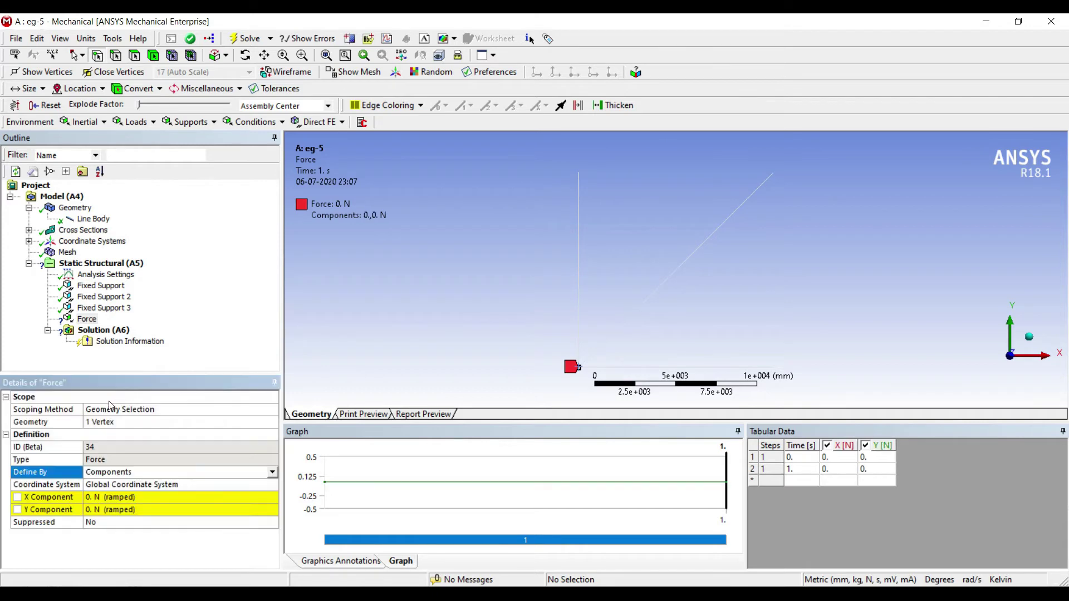
pyautogui.press('Tab')
pyautogui.press('Tab')
pyautogui.press('Tab')
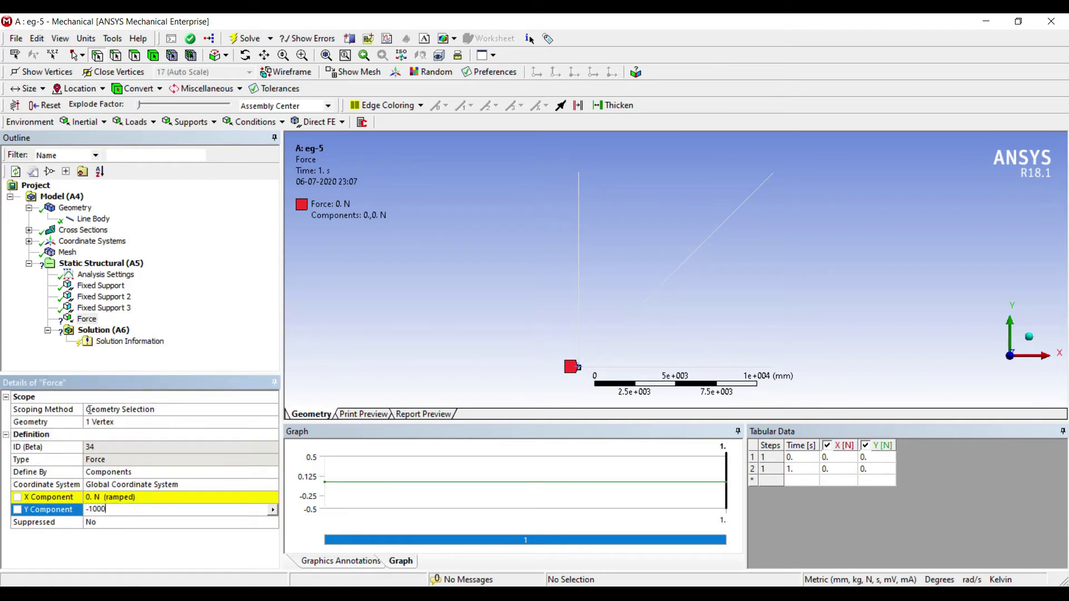
pyautogui.write('-10000')
pyautogui.press('Return')
# - Switch the unit system to Metric (m, kg, N, s, V, A)
pyautogui.click(86, 38)
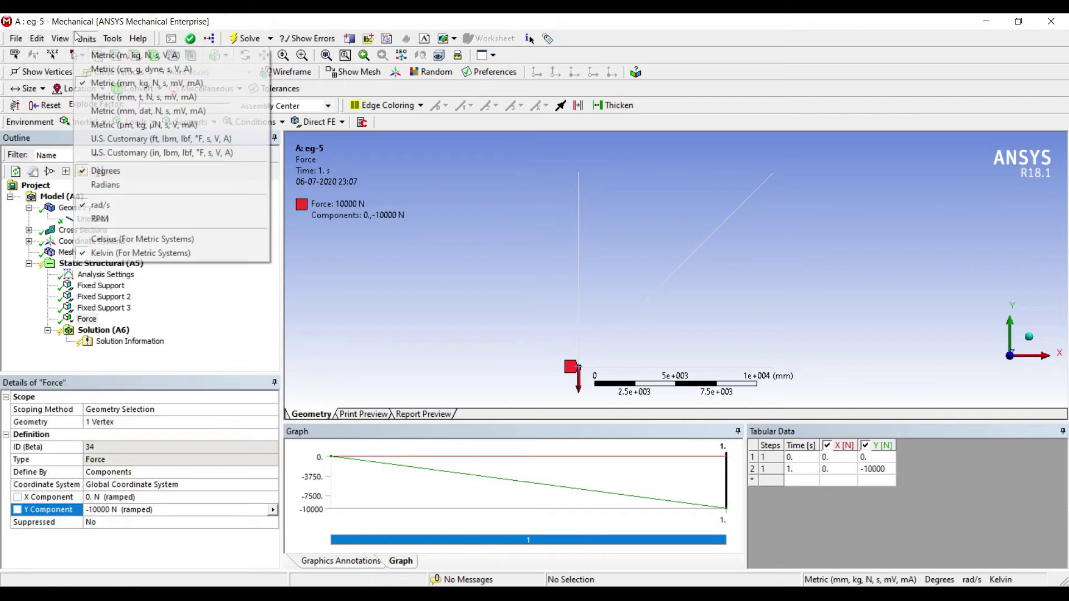
pyautogui.click(82, 52)
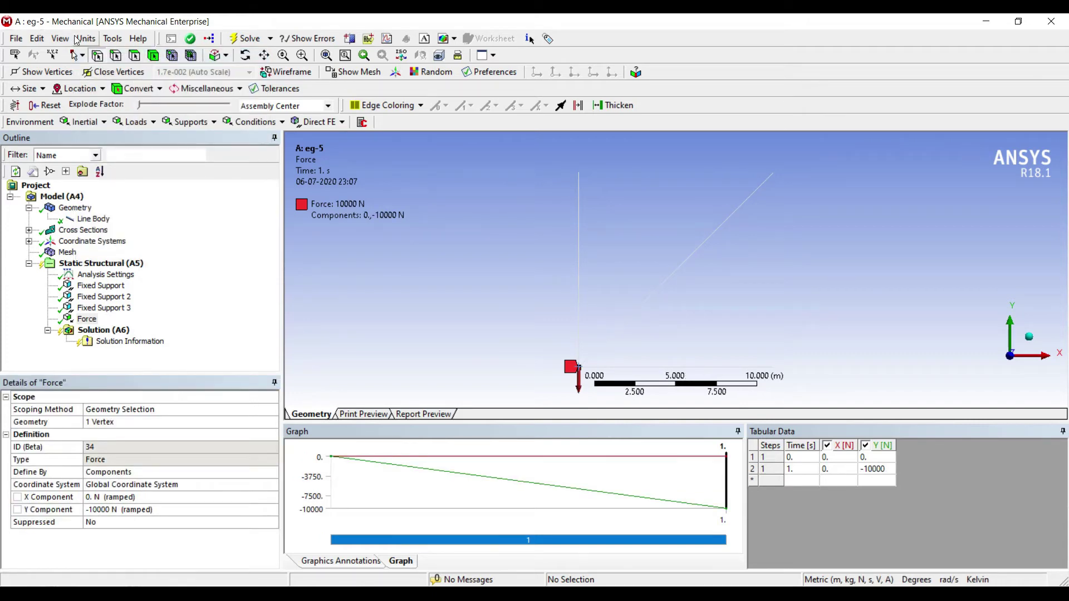
pyautogui.click(86, 38)
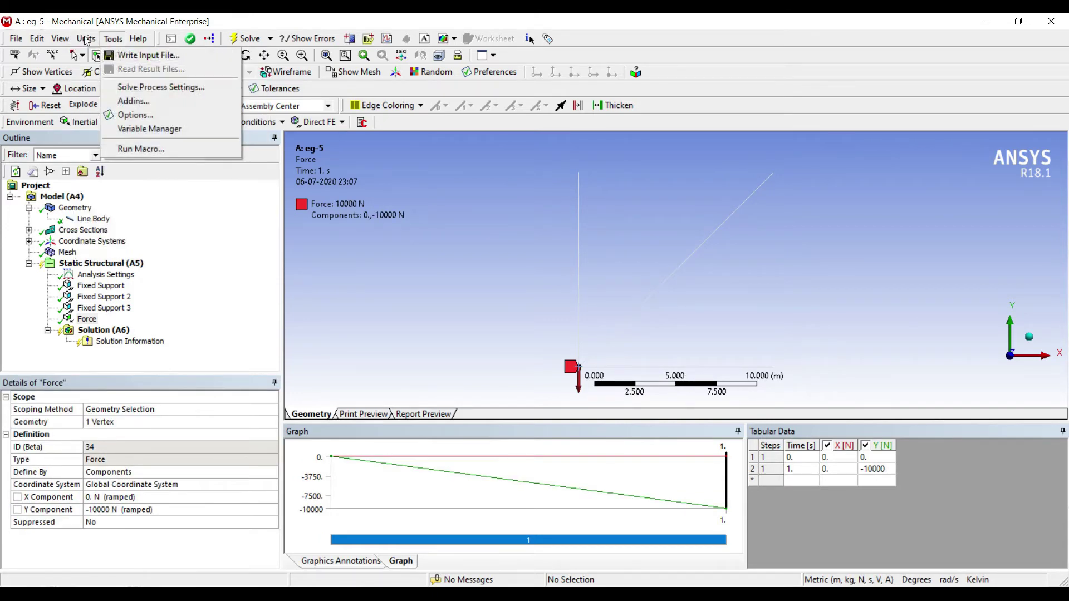
pyautogui.click(298, 221)
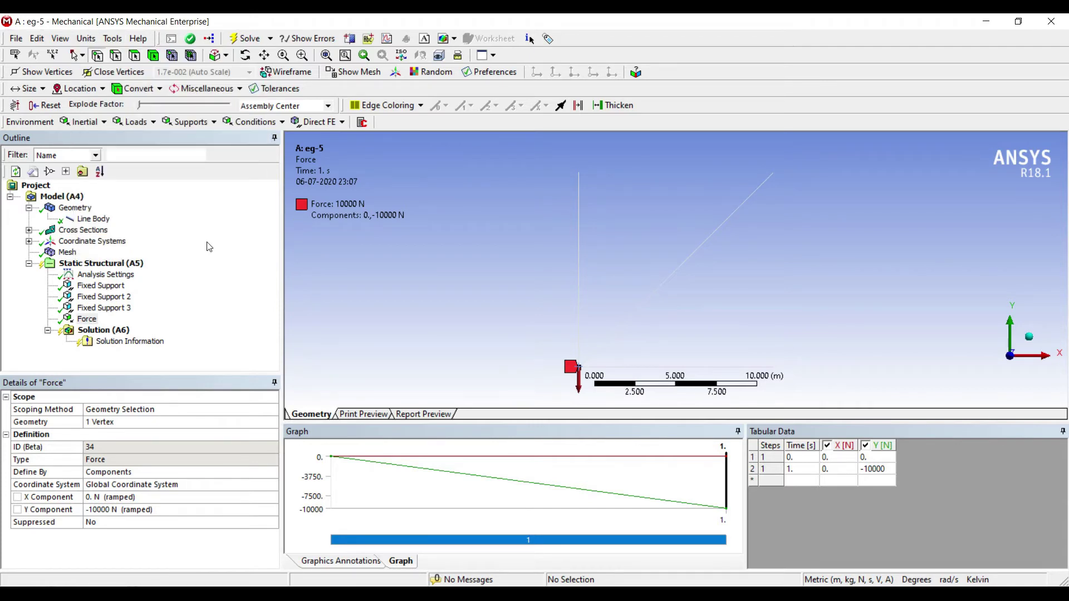
# - Add a directional deformation result along the X axis for all bodies to the solution
pyautogui.press('Down')
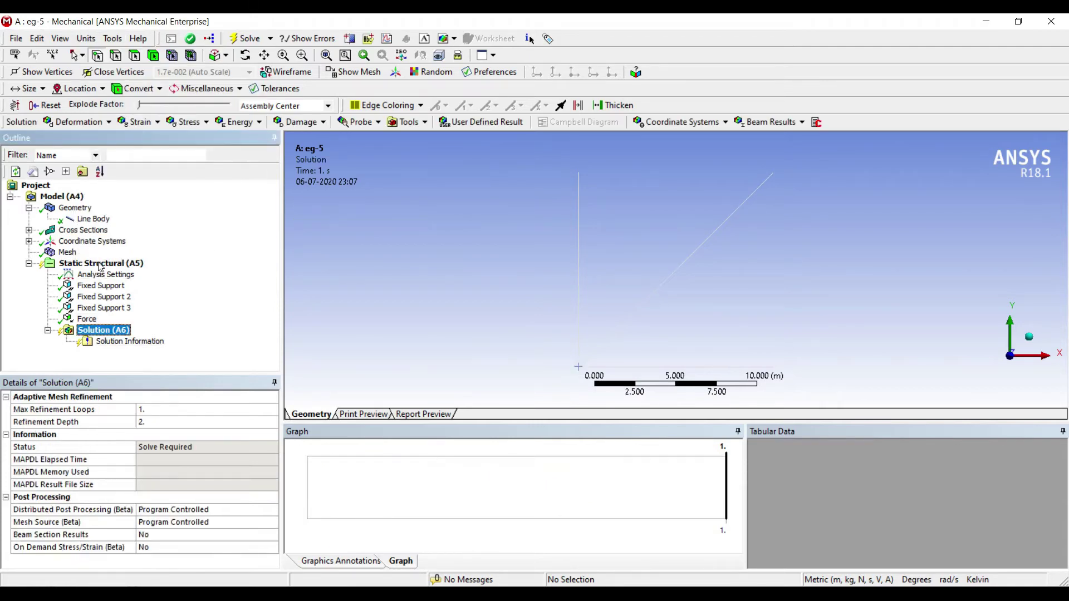
pyautogui.rightClick(121, 330)
pyautogui.moveTo(251, 337)
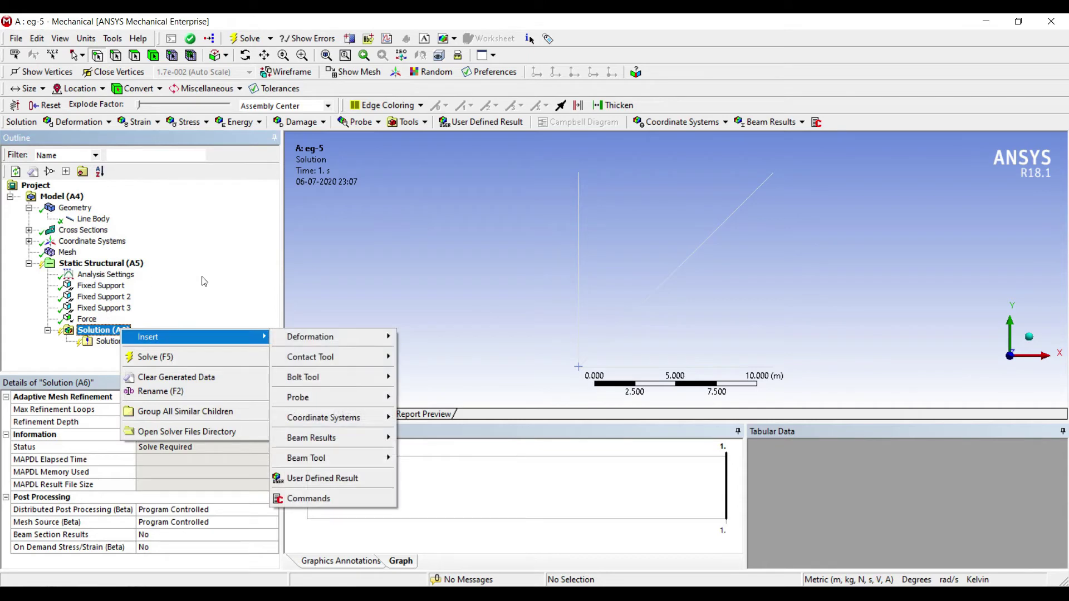
pyautogui.moveTo(309, 337)
pyautogui.press('Down')
pyautogui.press('Return')
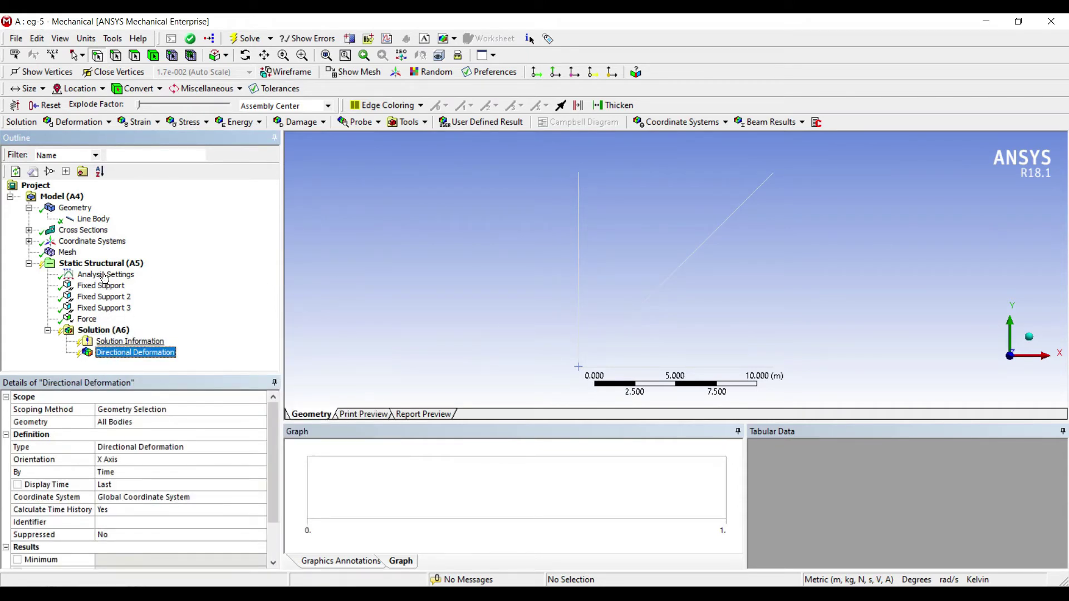
# - Add a second directional deformation result for all bodies and set its orientation to Y Axis
pyautogui.press('Left')
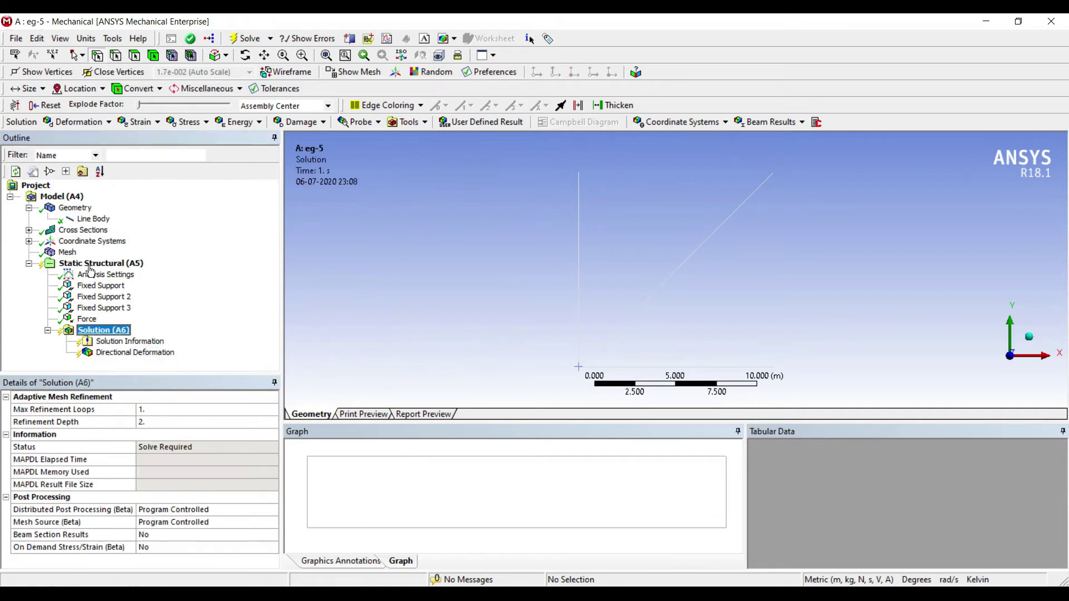
pyautogui.hotkey('shift', 'F10')
pyautogui.press('Right')
pyautogui.press('Right')
pyautogui.press('Down')
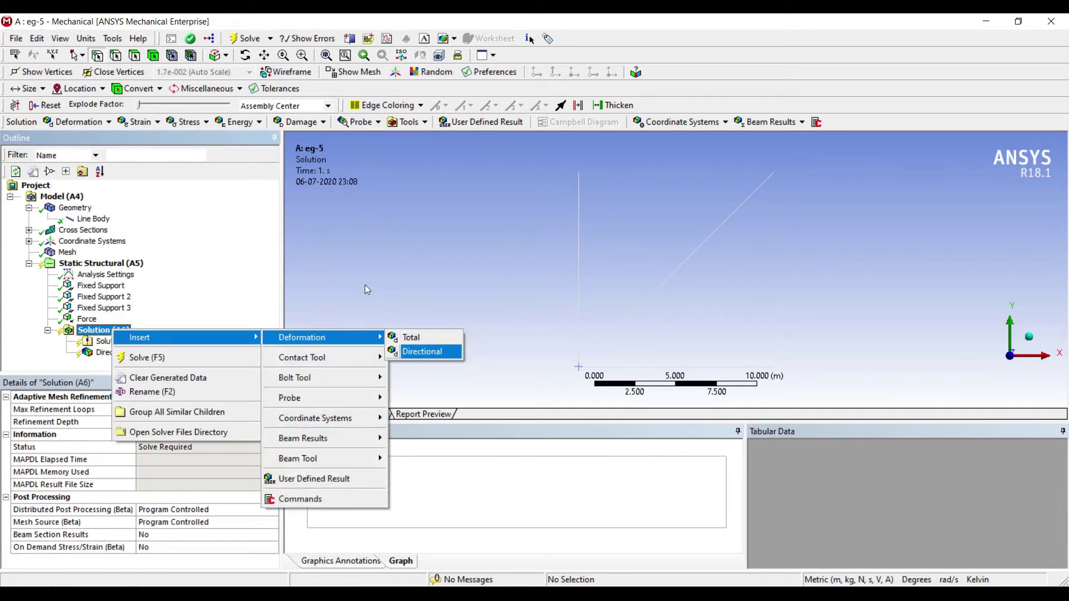
pyautogui.press('Return')
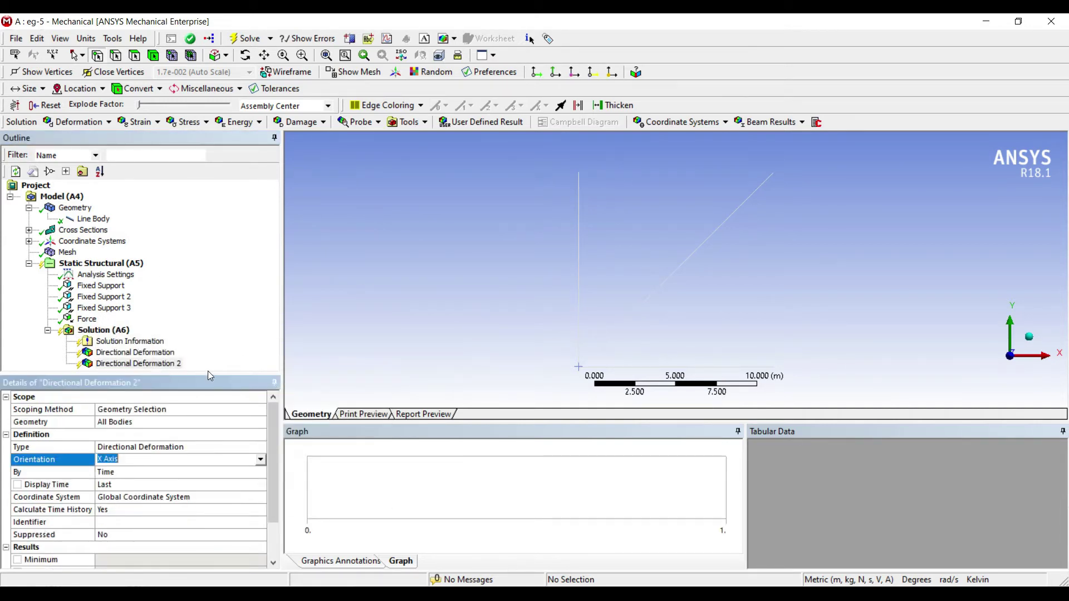
pyautogui.hotkey('alt', 'Down')
pyautogui.press('Down')
pyautogui.press('Return')
# - Add a third directional deformation result along the X axis and scope it to the vertex where the three lines meet
pyautogui.rightClick(122, 331)
pyautogui.moveTo(202, 341)
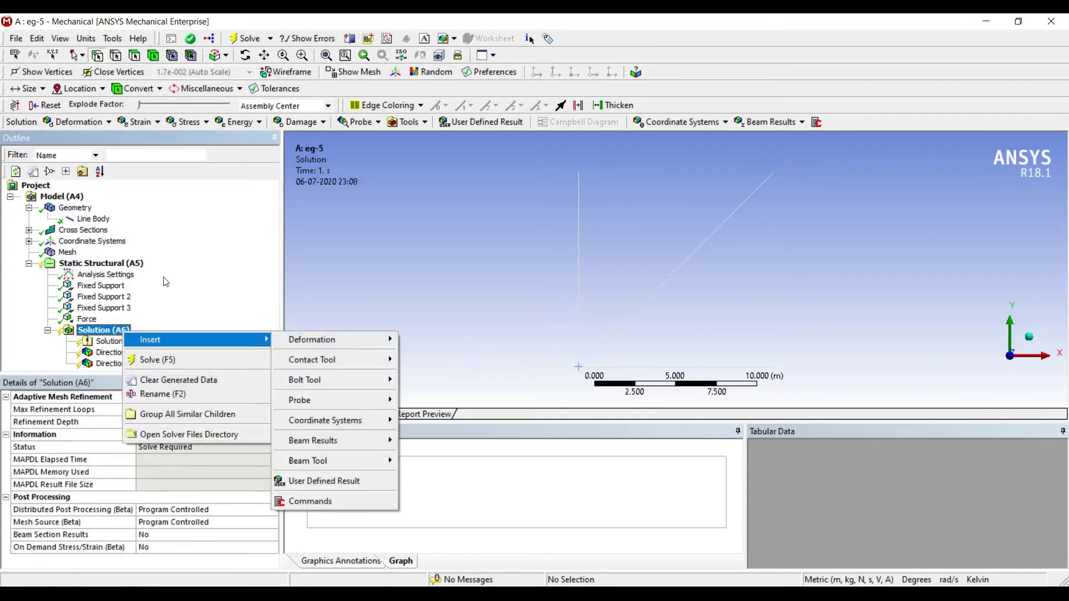
pyautogui.press('Down')
pyautogui.press('Right')
pyautogui.press('Down')
pyautogui.press('Return')
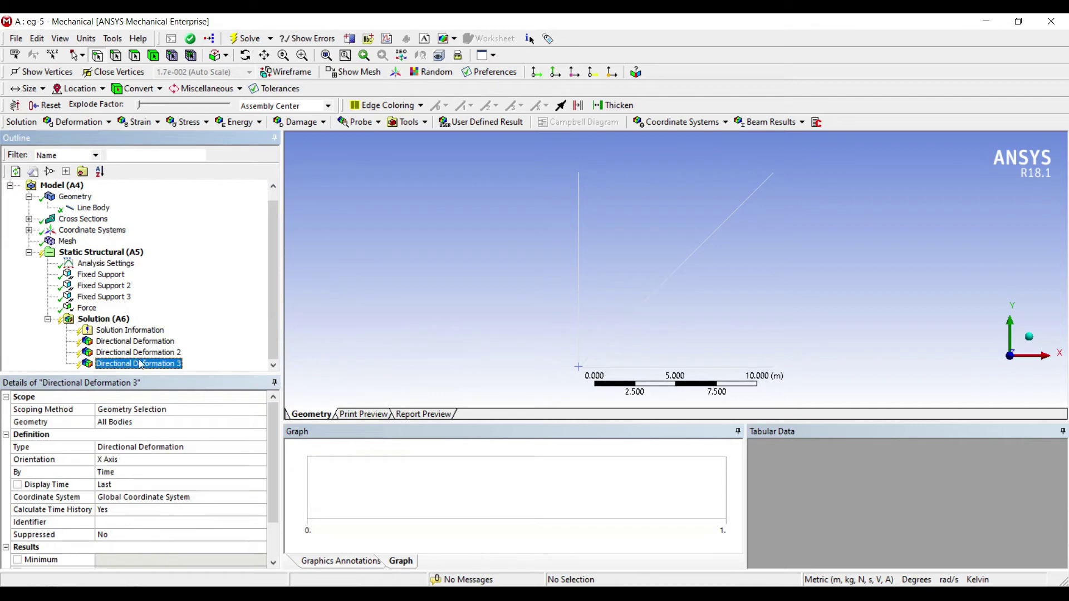
pyautogui.click(114, 421)
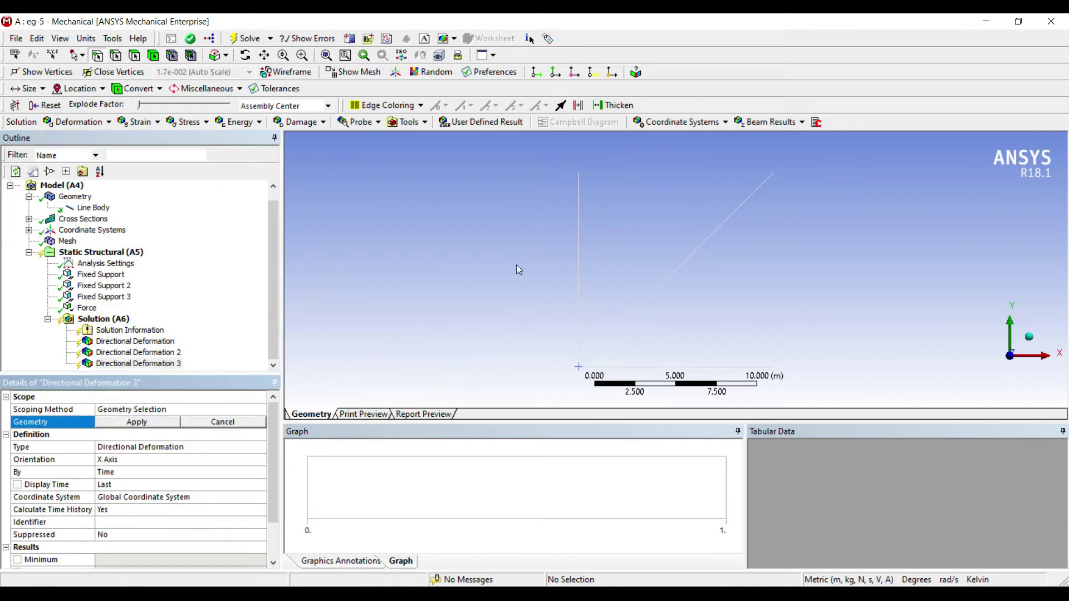
pyautogui.click(578, 367)
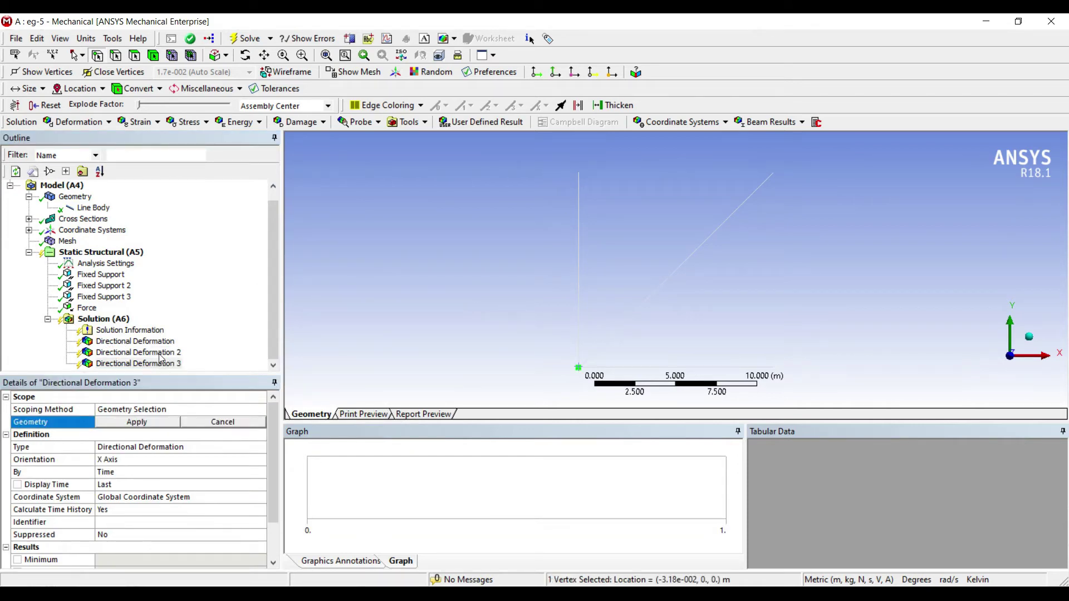
pyautogui.click(152, 422)
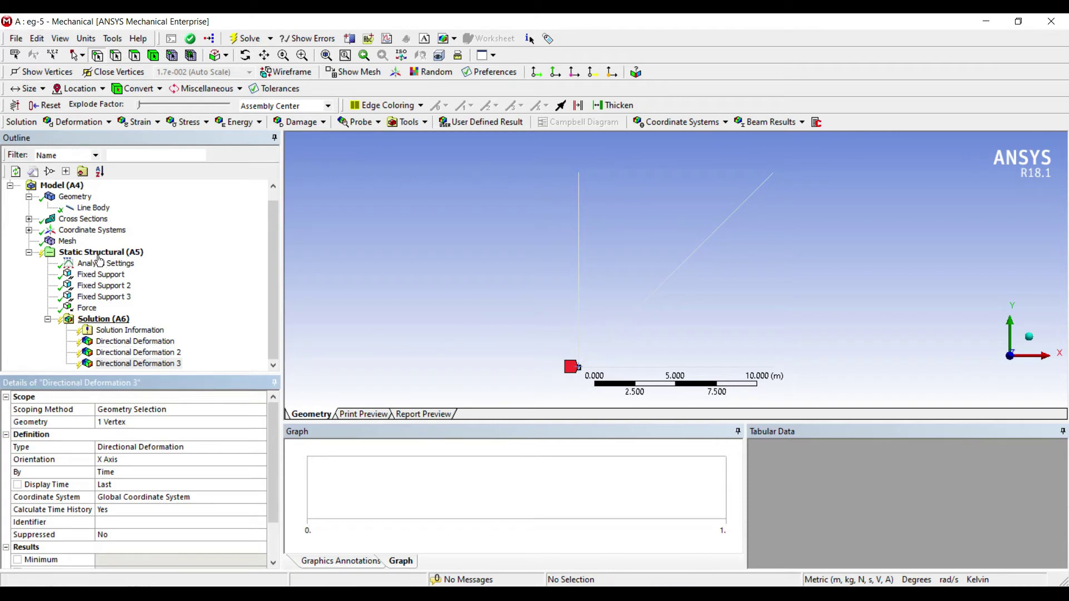
# - Add a fourth directional deformation result oriented to Y Axis and scope it to the vertex where the three lines meet
pyautogui.rightClick(127, 319)
pyautogui.moveTo(170, 325)
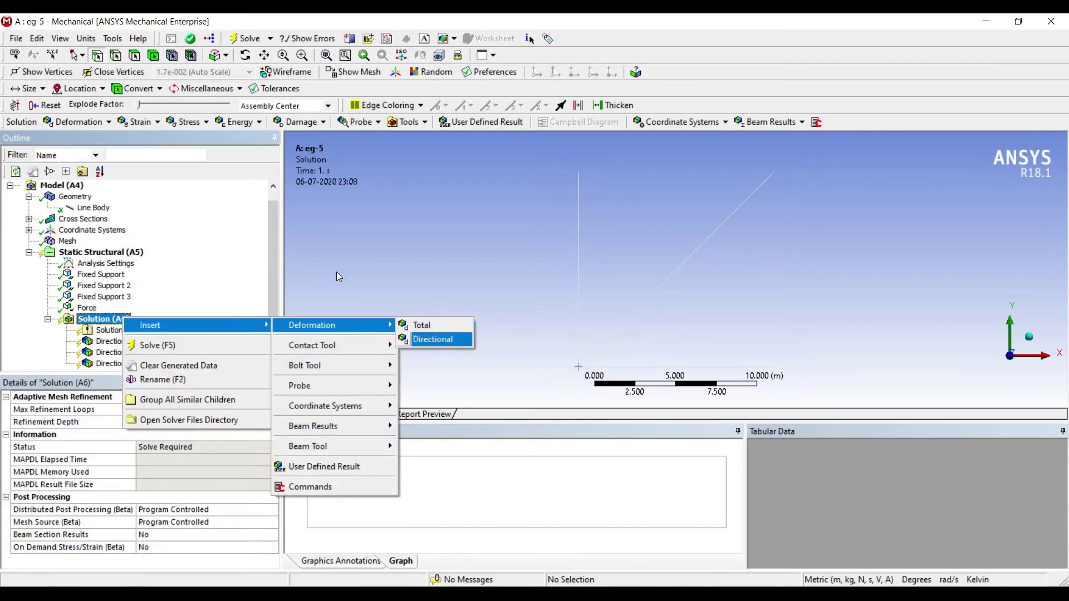
pyautogui.click(423, 339)
pyautogui.click(179, 460)
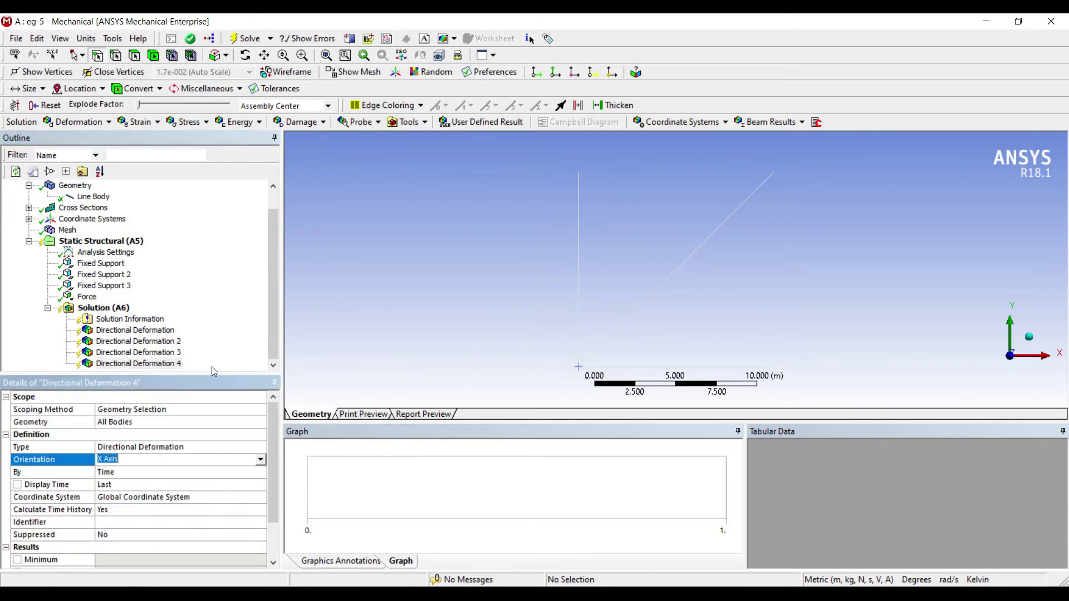
pyautogui.click(260, 459)
pyautogui.click(199, 479)
pyautogui.click(155, 422)
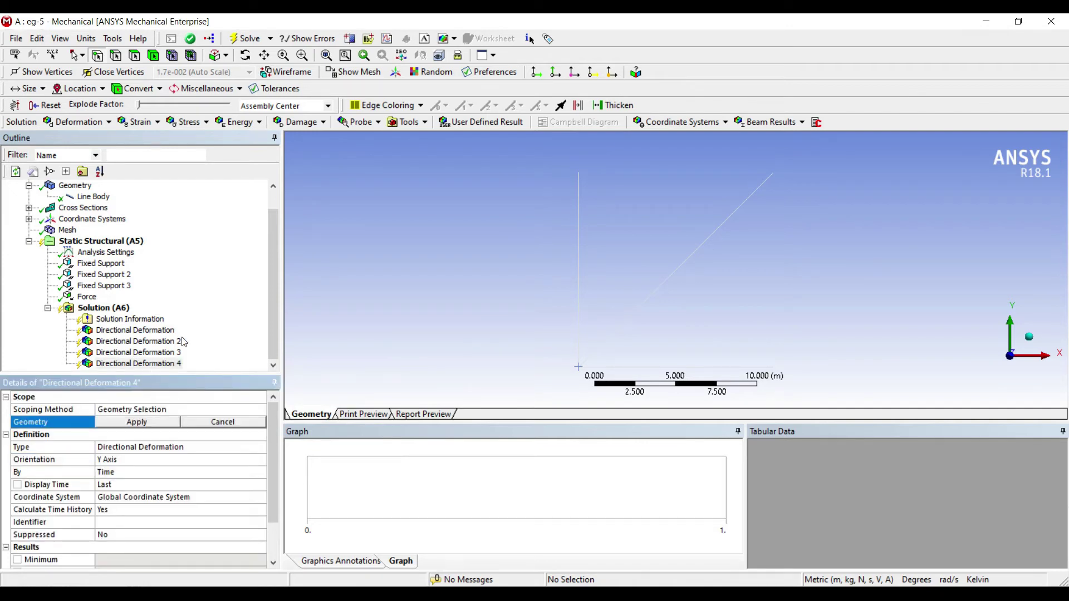
pyautogui.click(578, 367)
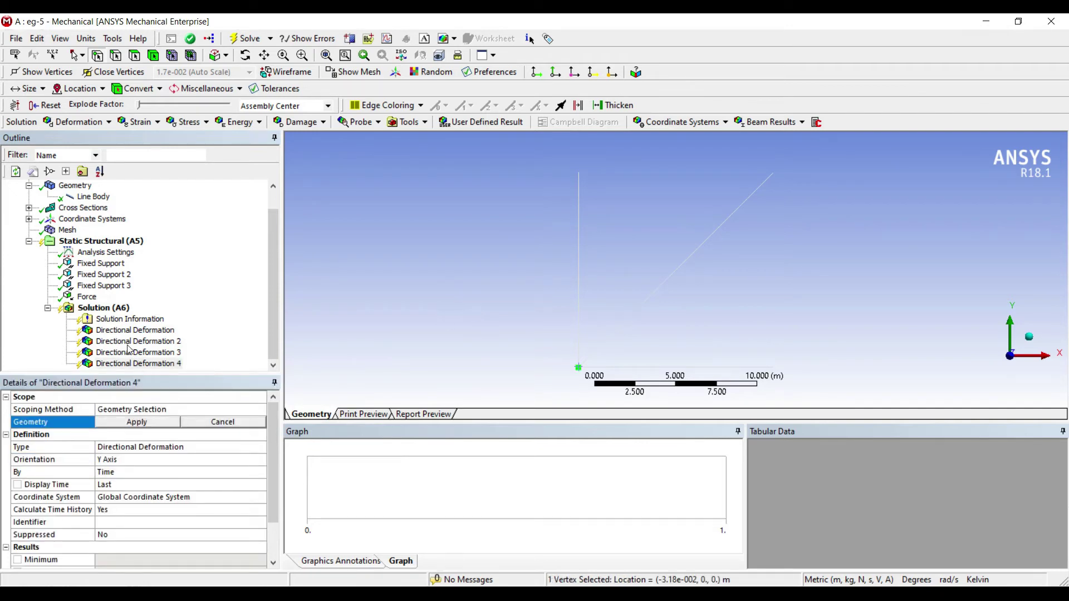
pyautogui.click(159, 422)
# - Insert a Force Reaction probe under the solution
pyautogui.click(103, 307)
pyautogui.rightClick(111, 309)
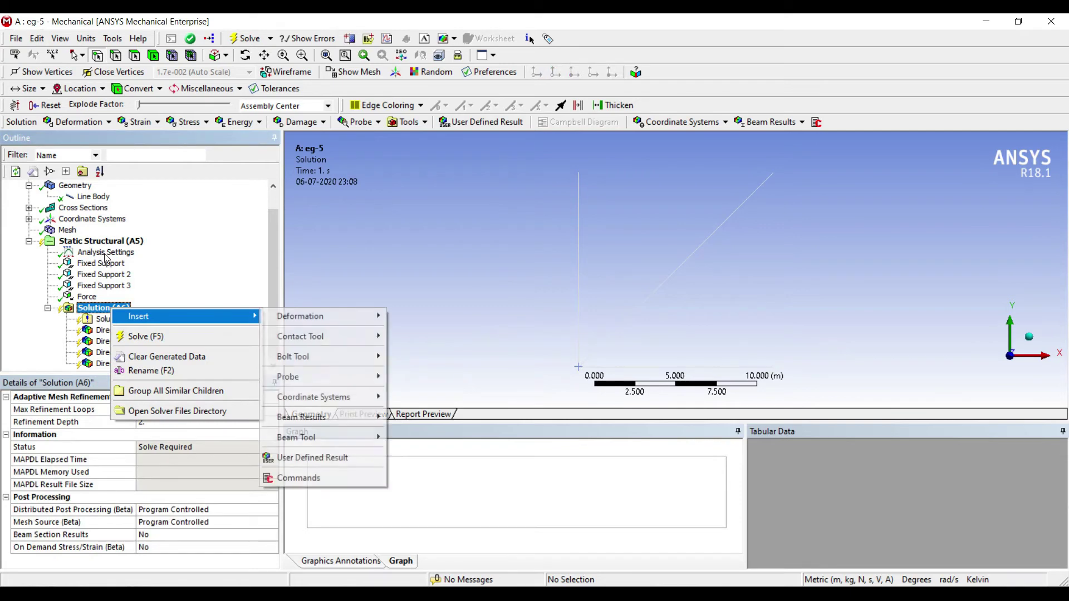
pyautogui.moveTo(326, 377)
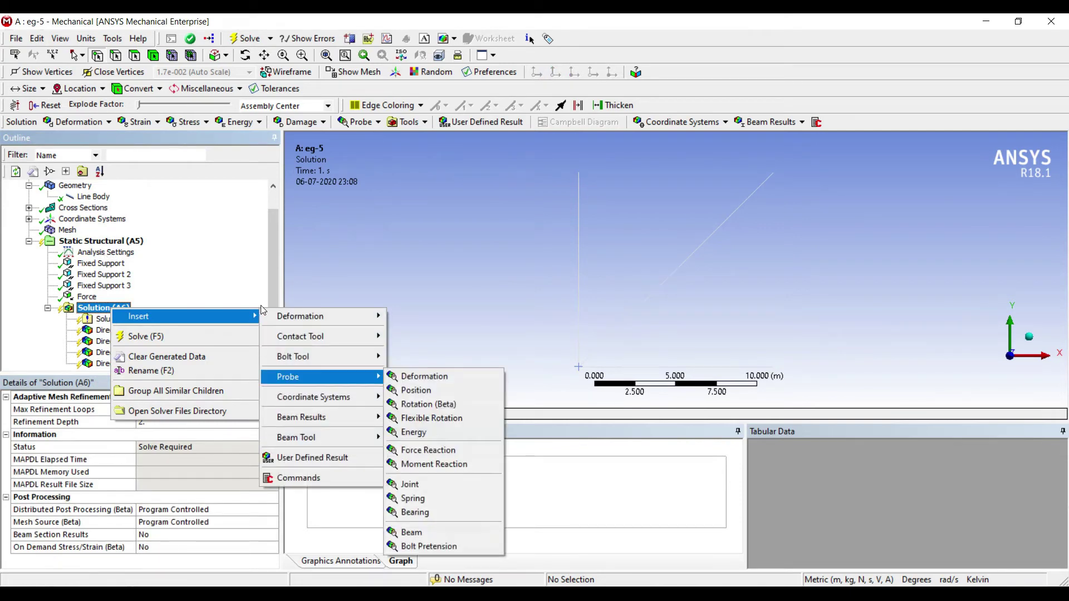
pyautogui.press('Down')
pyautogui.press('Down')
pyautogui.press('Down')
pyautogui.press('Down')
pyautogui.press('Return')
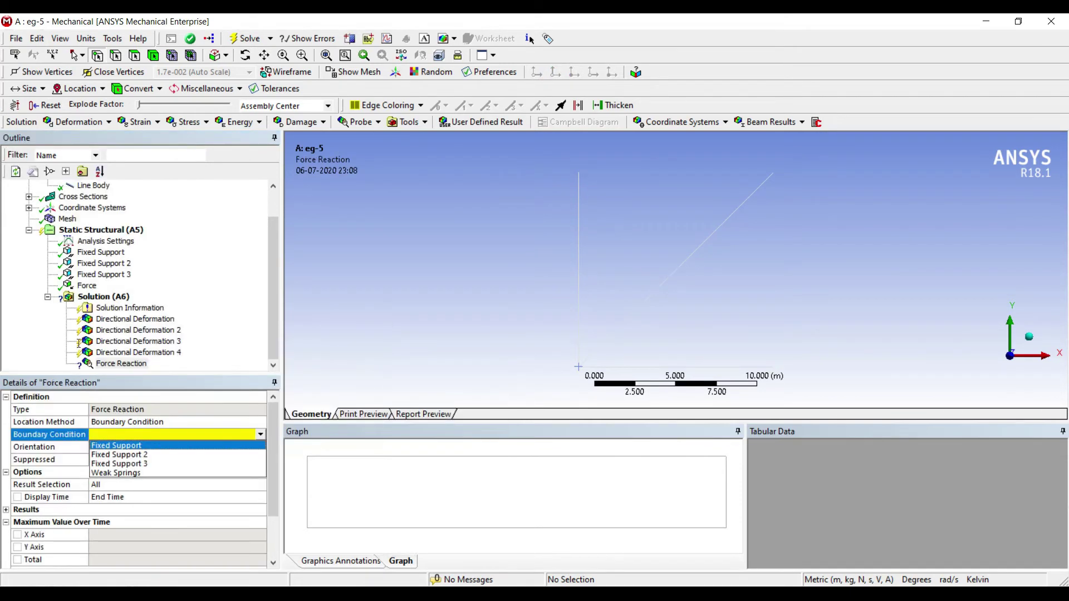
# - Set the Force Reaction probe's boundary condition to Fixed Support
pyautogui.press('Down')
pyautogui.press('Down')
pyautogui.click(116, 446)
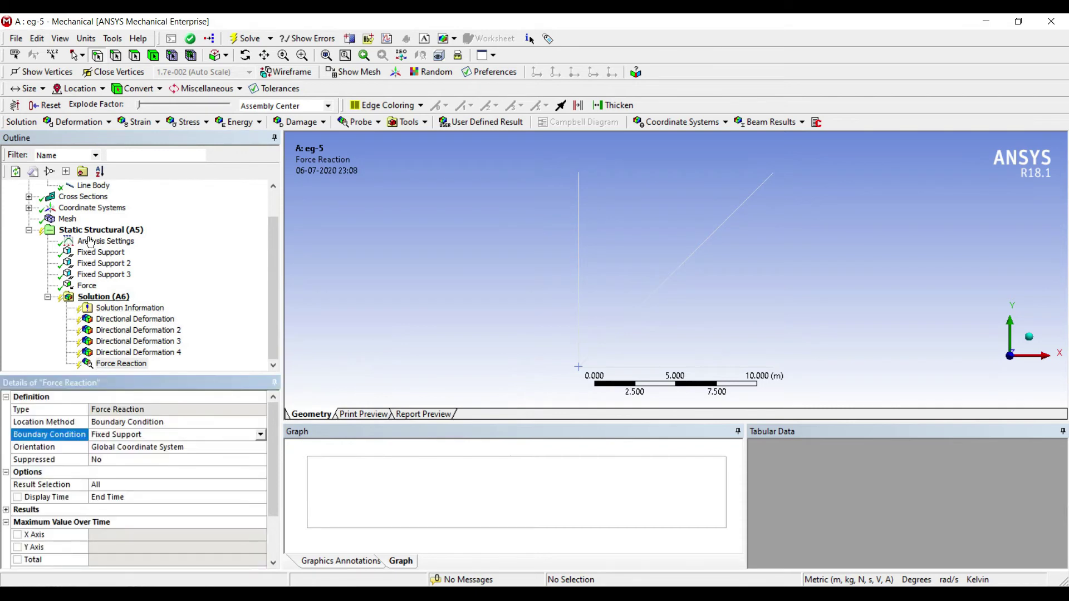
# - Add a second Force Reaction probe to the solution and set its boundary condition to Fixed Support 2
pyautogui.click(106, 296)
pyautogui.rightClick(110, 298)
pyautogui.moveTo(238, 306)
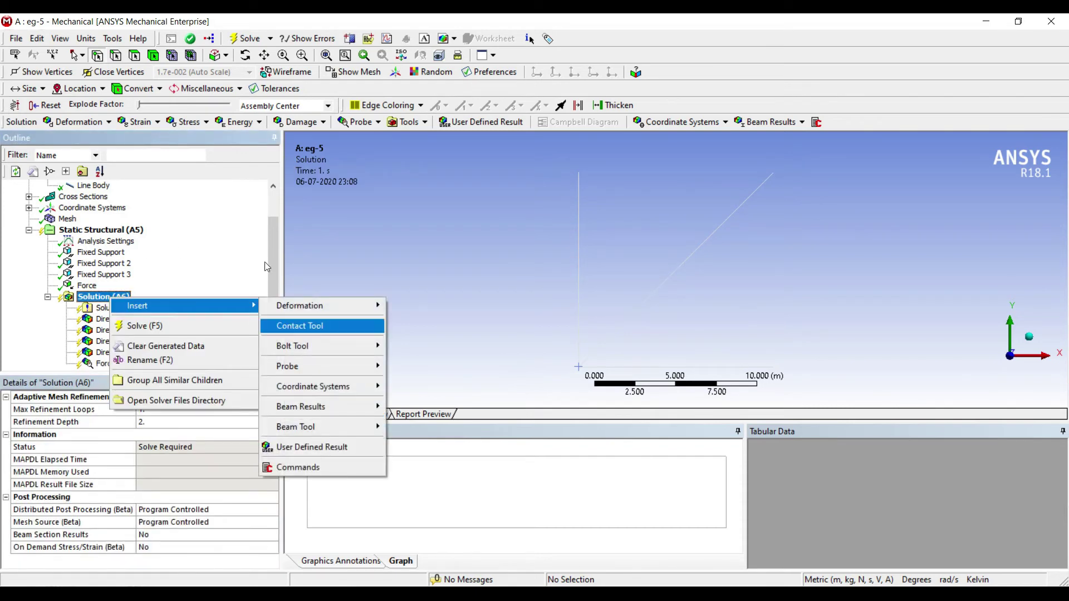
pyautogui.press('Right')
pyautogui.press('Down')
pyautogui.press('Down')
pyautogui.press('Down')
pyautogui.press('Down')
pyautogui.press('Down')
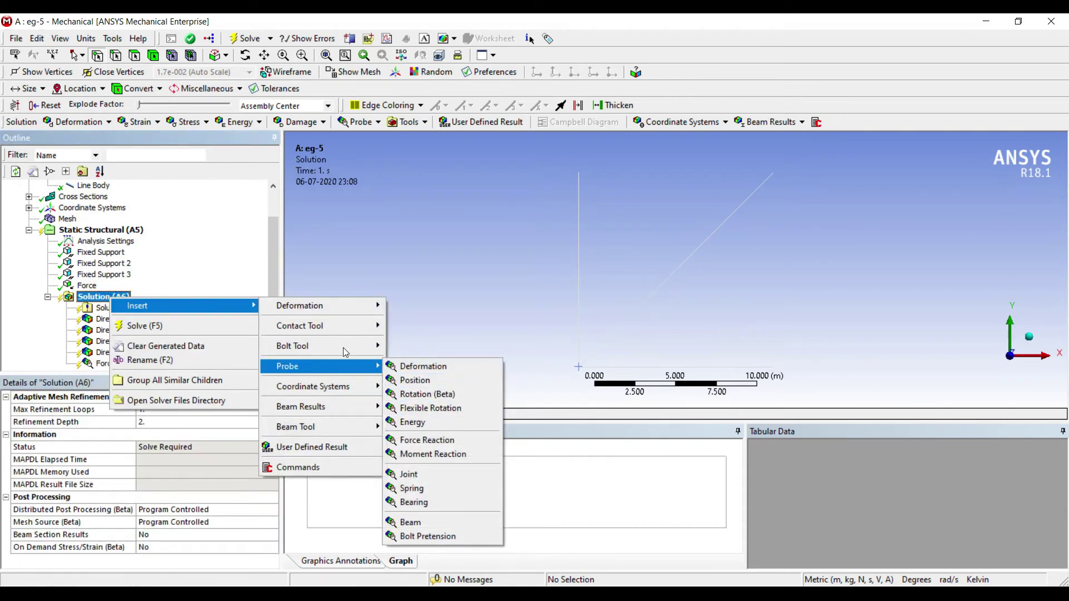
pyautogui.press('Return')
pyautogui.press('Down')
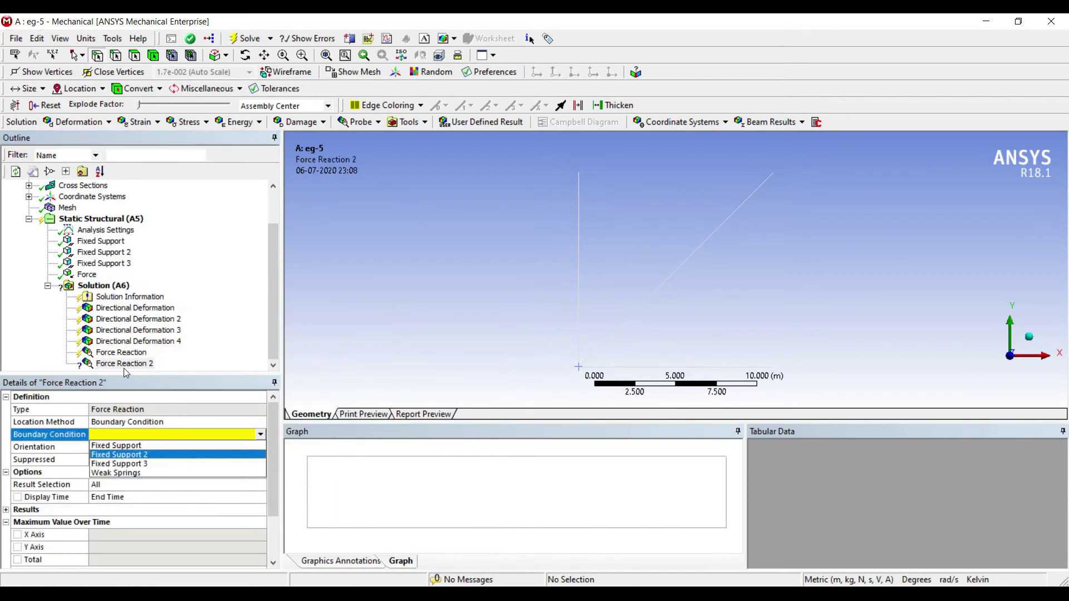
pyautogui.press('Return')
# - Add a third Force Reaction probe to the solution and set its boundary condition to Fixed Support 3
pyautogui.press('Left')
pyautogui.hotkey('shift', 'F10')
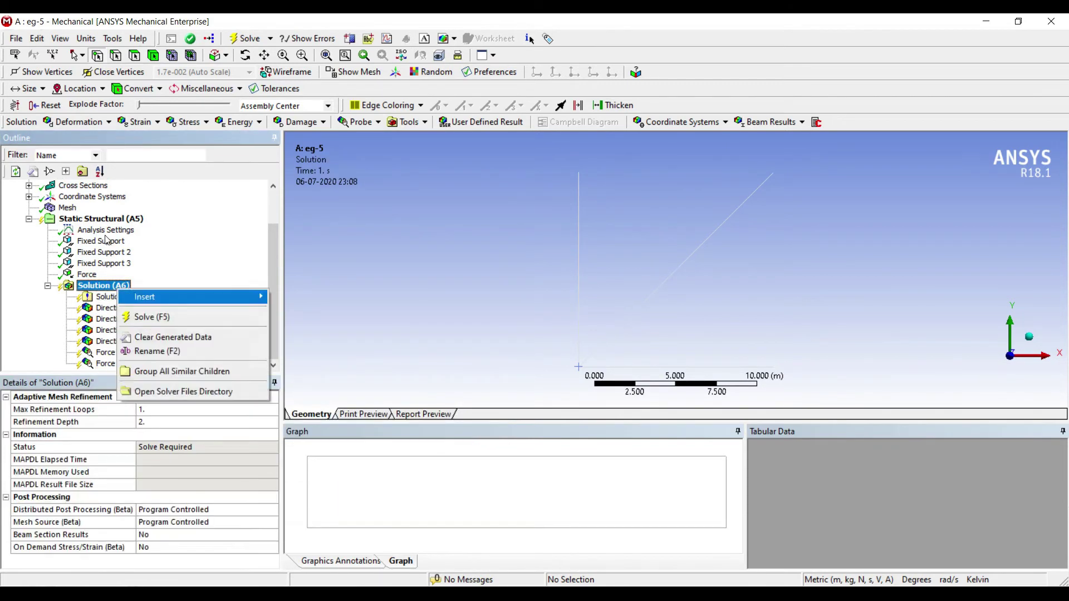
pyautogui.press('Right')
pyautogui.press('Down')
pyautogui.press('Down')
pyautogui.press('Down')
pyautogui.press('Right')
pyautogui.press('Down')
pyautogui.press('Down')
pyautogui.press('Down')
pyautogui.press('Down')
pyautogui.press('Down')
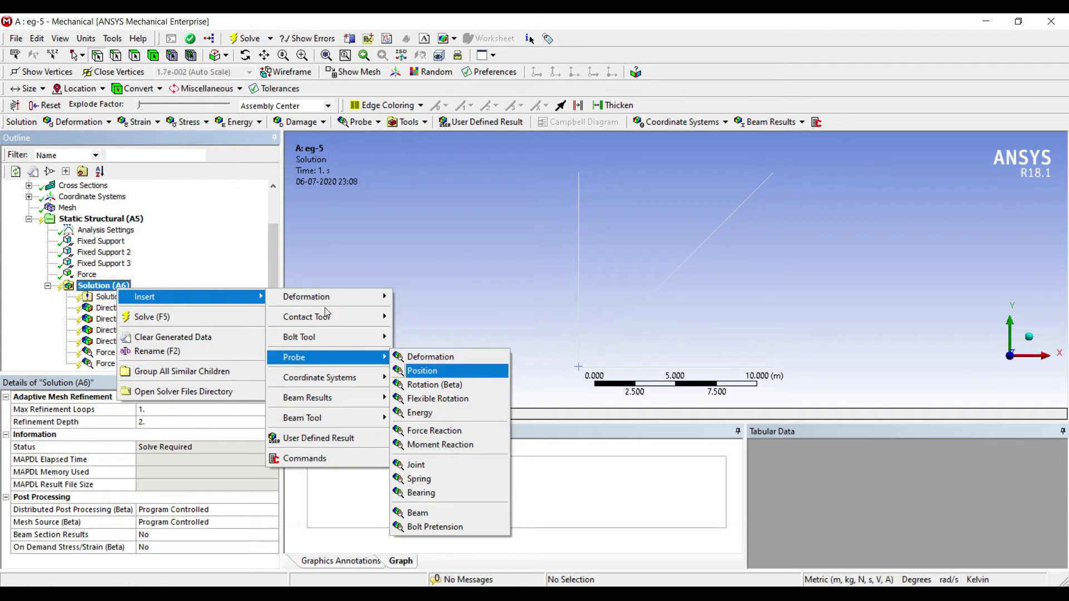
pyautogui.press('Return')
pyautogui.press('Down')
pyautogui.press('Down')
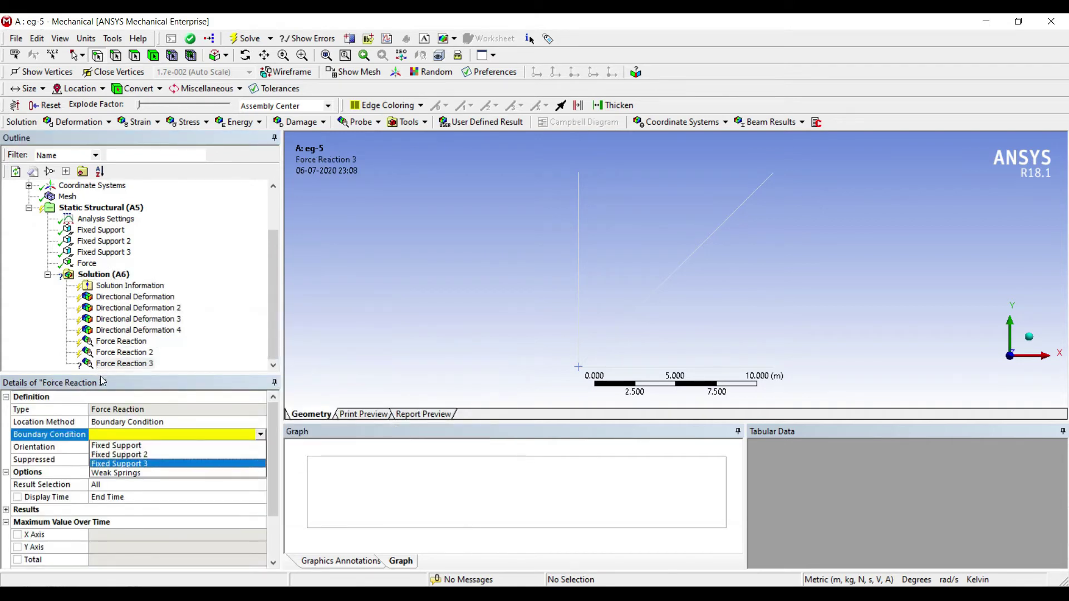
pyautogui.press('Return')
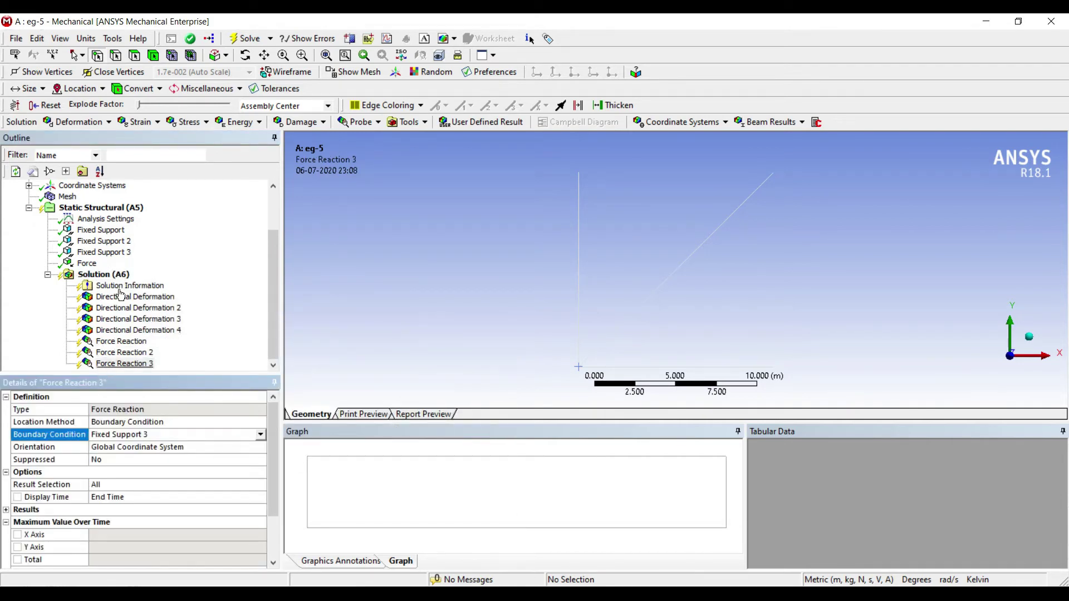
# - Insert a Beam Tool for all line bodies under the solution and solve the analysis
pyautogui.rightClick(120, 274)
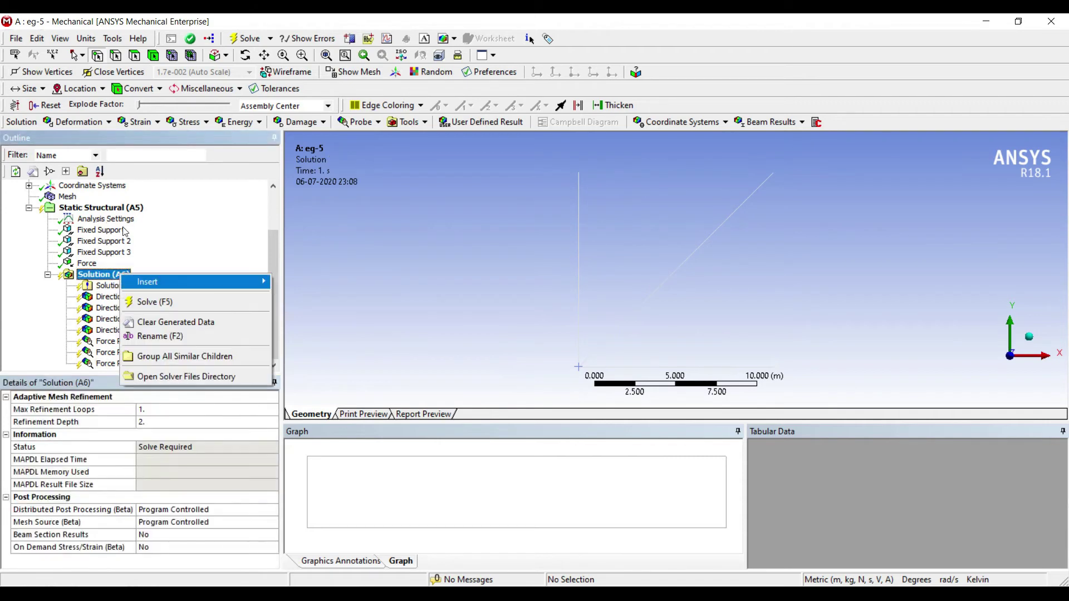
pyautogui.moveTo(155, 281)
pyautogui.press('Down')
pyautogui.press('Down')
pyautogui.press('Down')
pyautogui.press('Down')
pyautogui.press('Right')
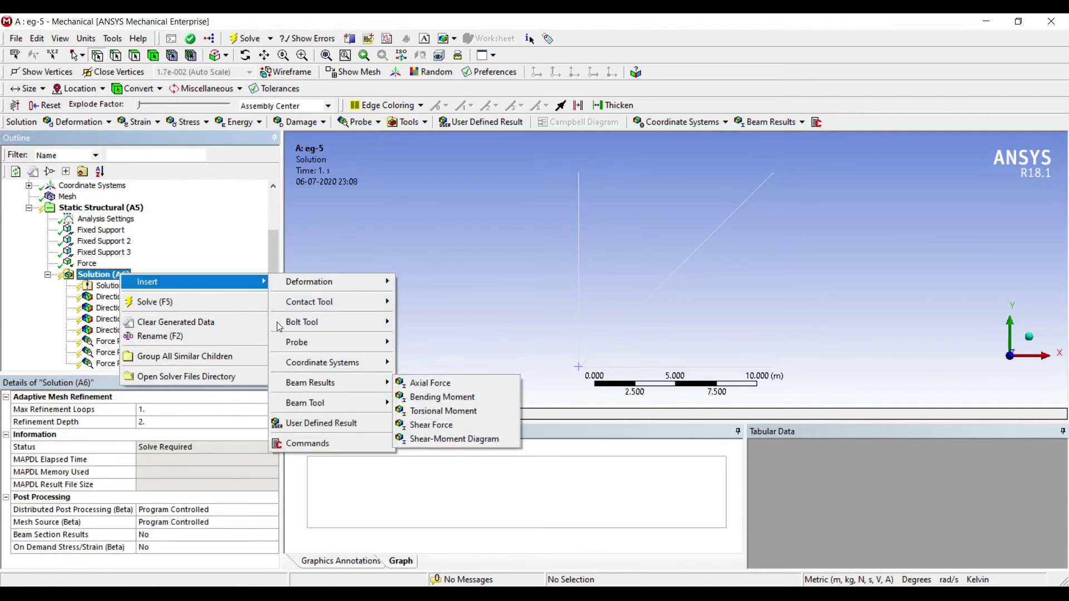
pyautogui.press('Left')
pyautogui.press('Down')
pyautogui.press('Right')
pyautogui.press('Return')
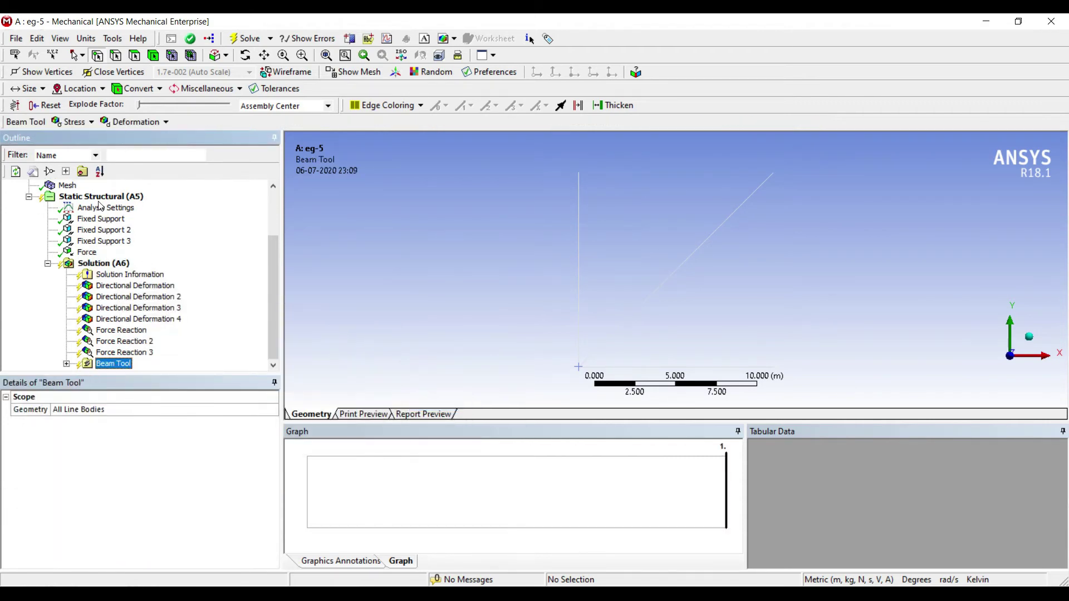
pyautogui.click(116, 263)
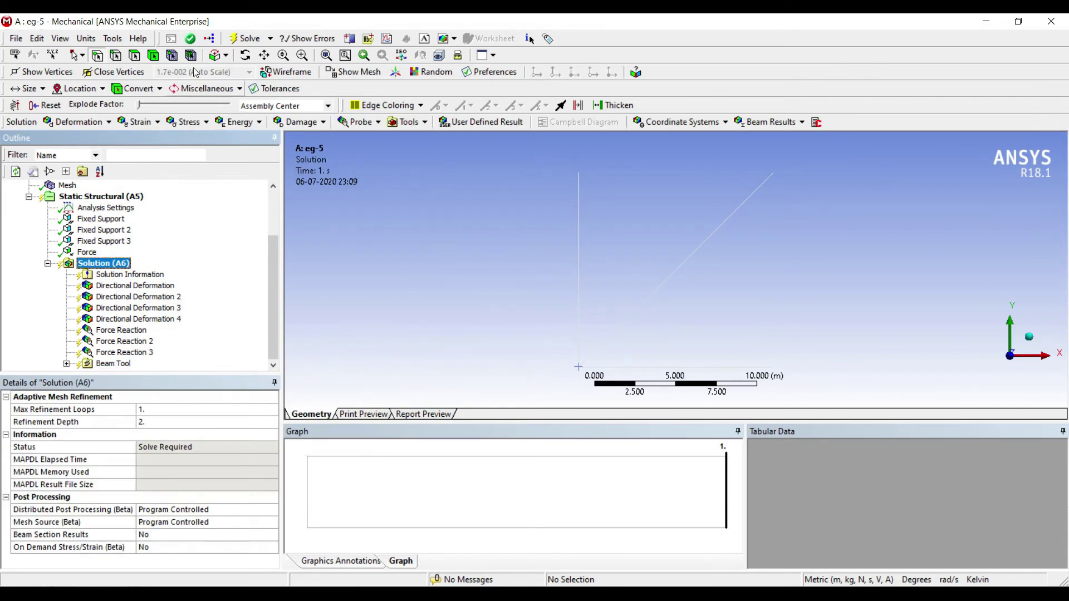
pyautogui.click(243, 39)
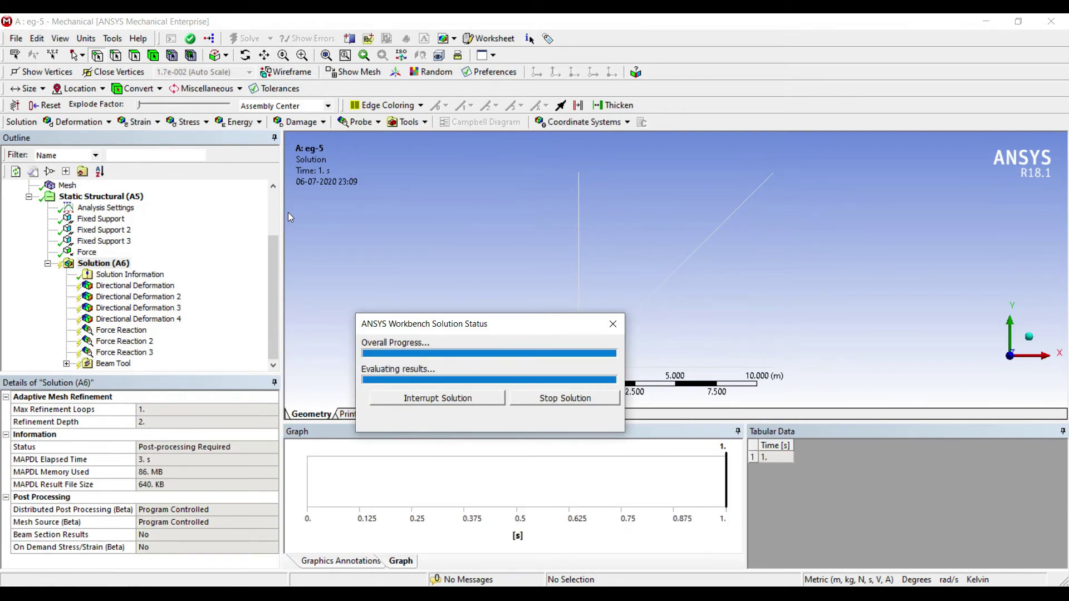
# - Examine the four directional deformation results in turn, animating the X and Y deformation of all bodies and the X deformation of the common vertex
pyautogui.click(119, 286)
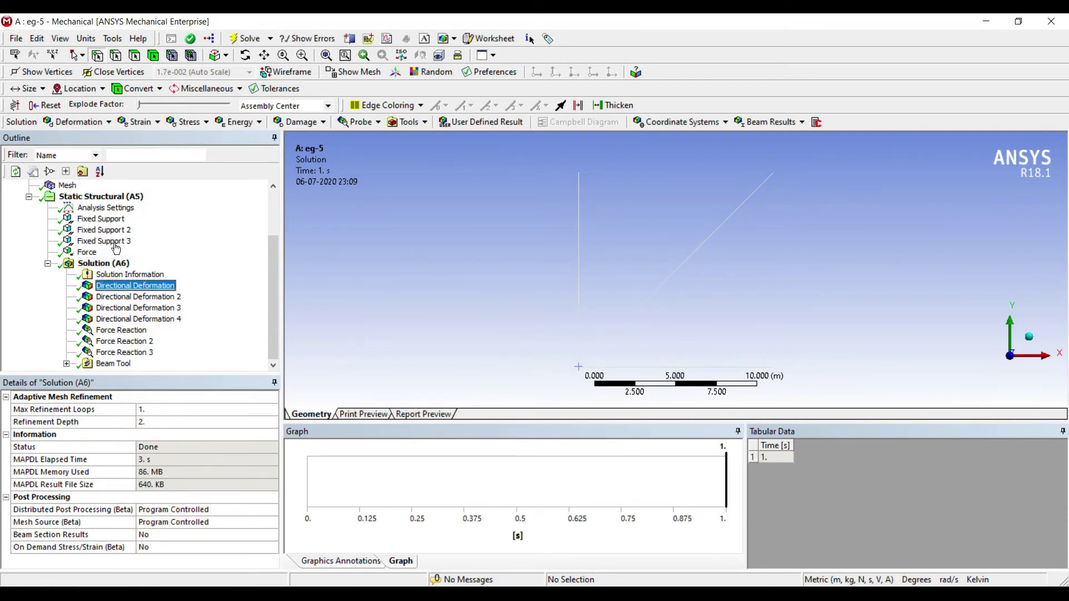
pyautogui.click(340, 448)
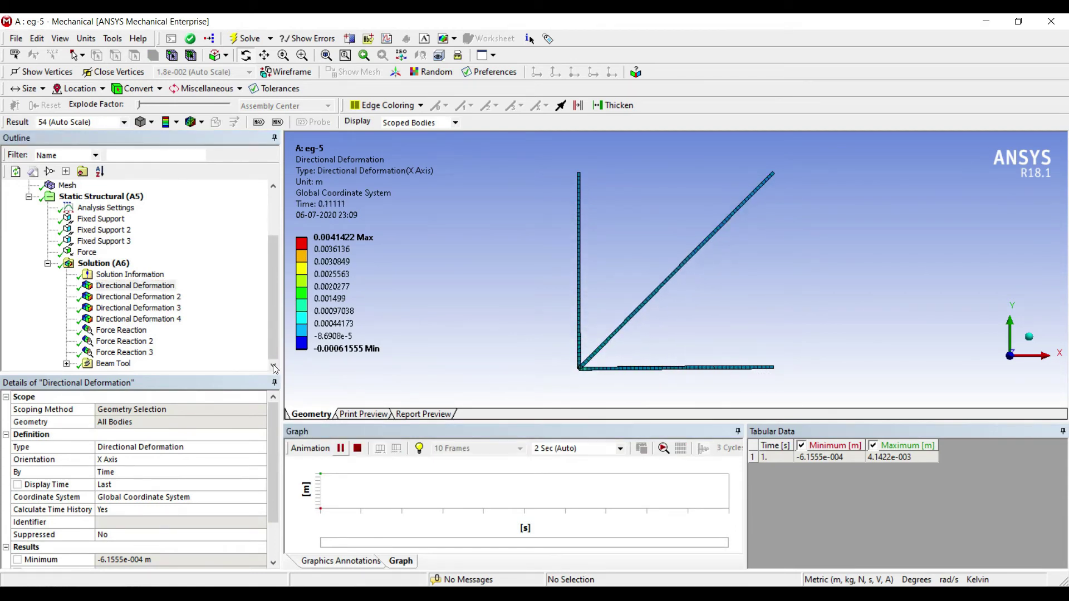
pyautogui.click(340, 448)
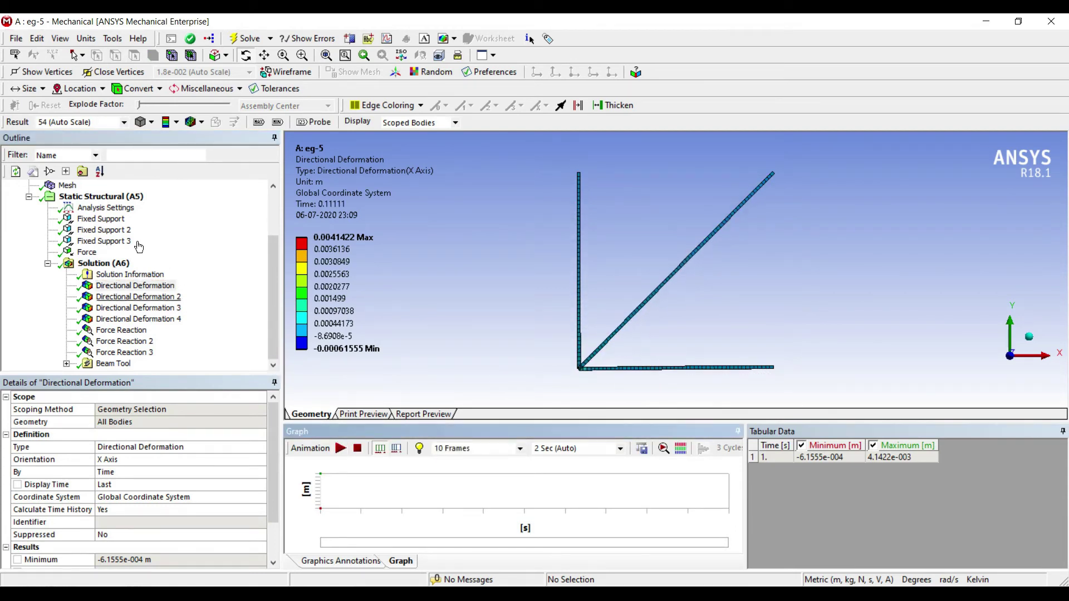
pyautogui.click(138, 297)
pyautogui.click(340, 448)
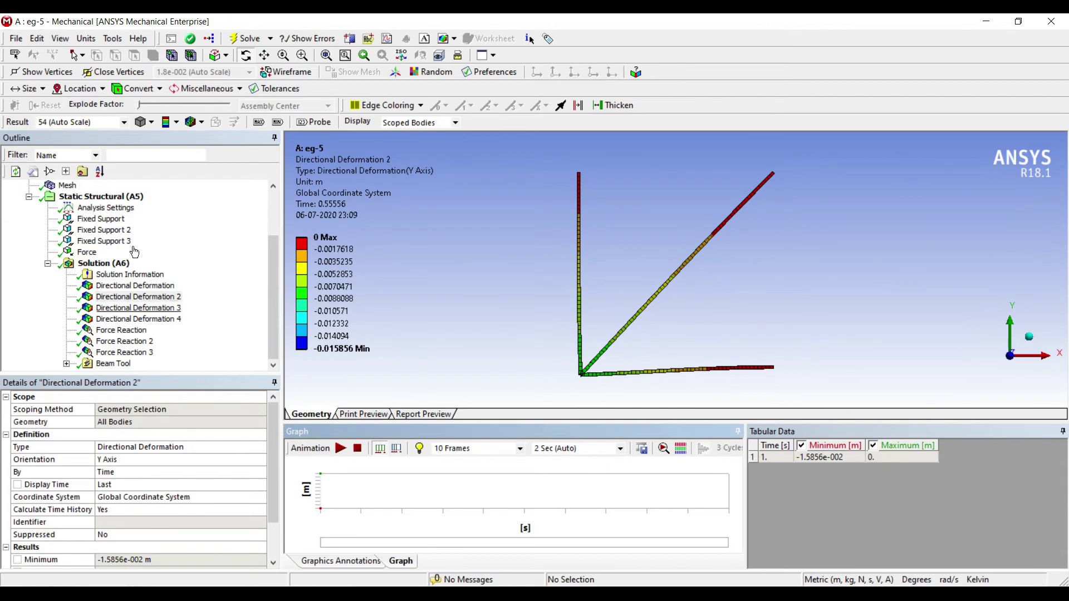
pyautogui.click(142, 308)
pyautogui.click(340, 448)
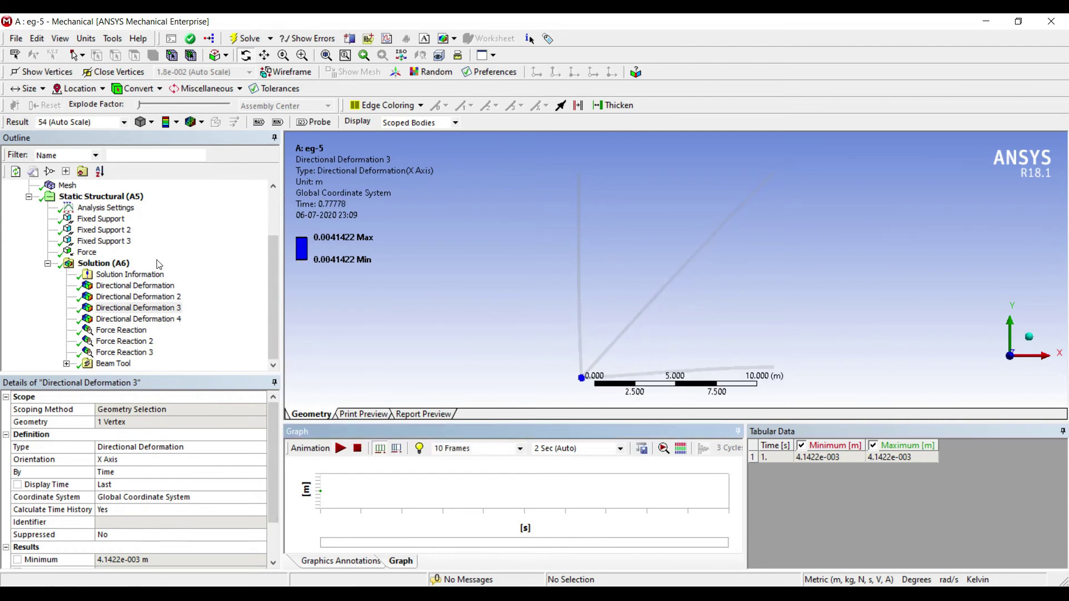
pyautogui.press('Down')
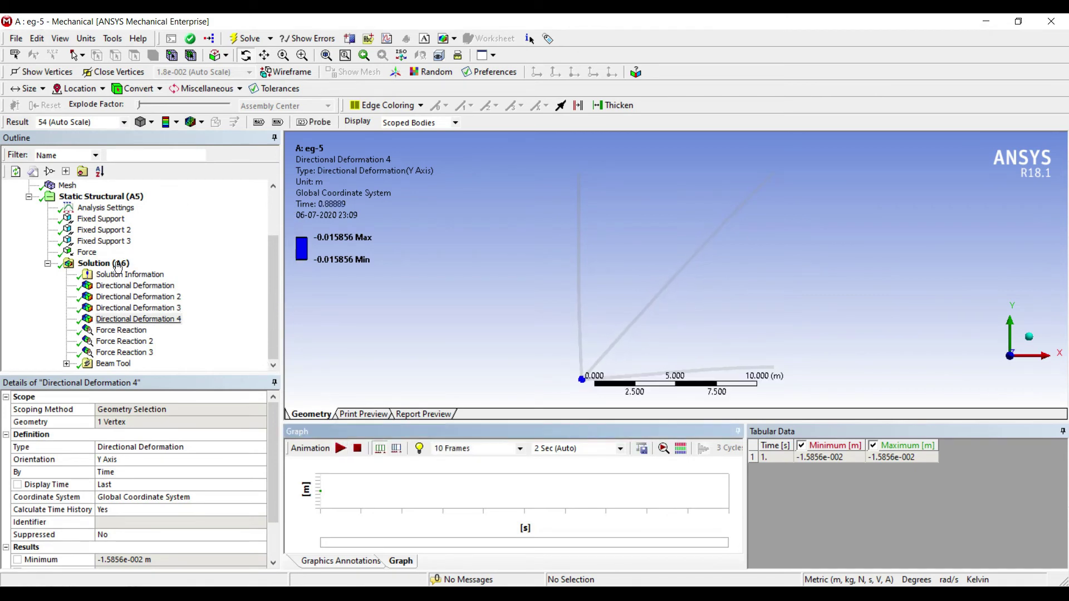
# - View the force reaction results at the three fixed supports one after another
pyautogui.click(121, 330)
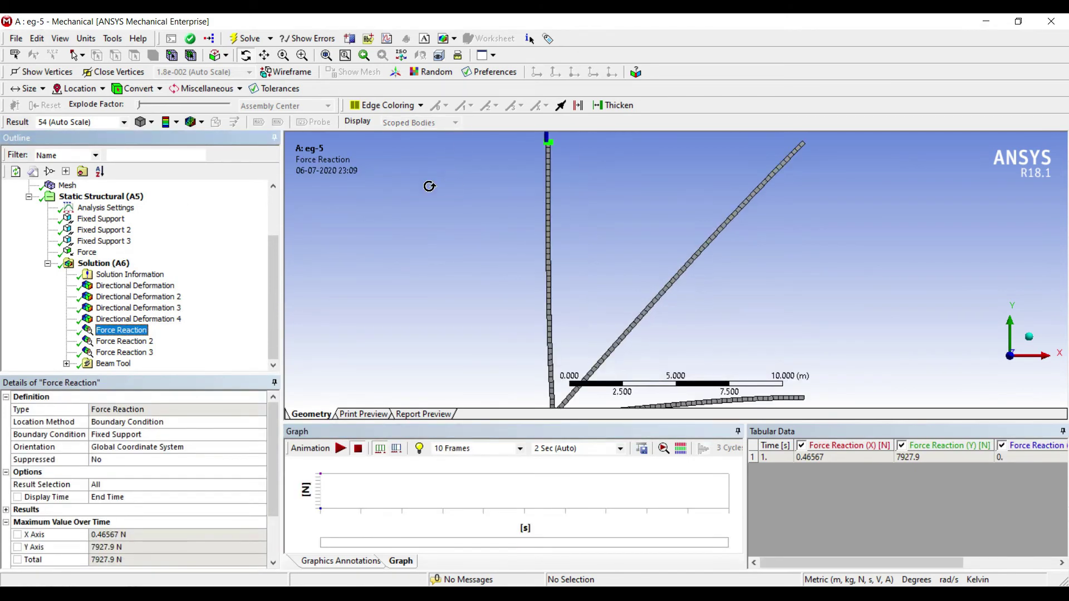
pyautogui.press('Down')
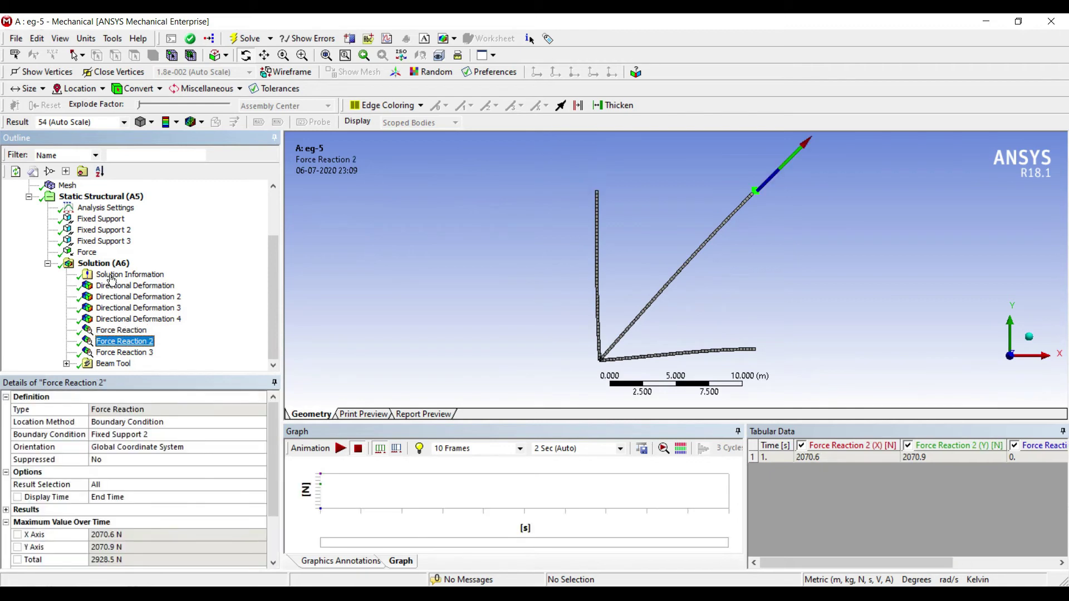
pyautogui.press('Down')
# - Display the Beam Tool's Direct Stress with maximum and minimum labels, and probe the stress on the diagonal and horizontal bars
pyautogui.press('Down')
pyautogui.press('Down')
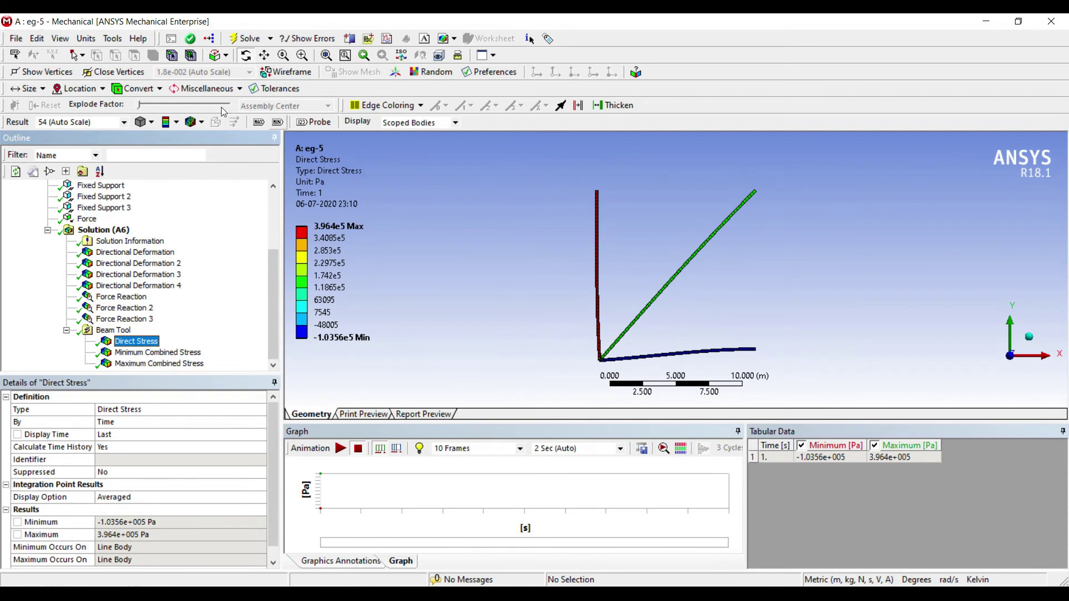
pyautogui.click(258, 122)
pyautogui.click(278, 122)
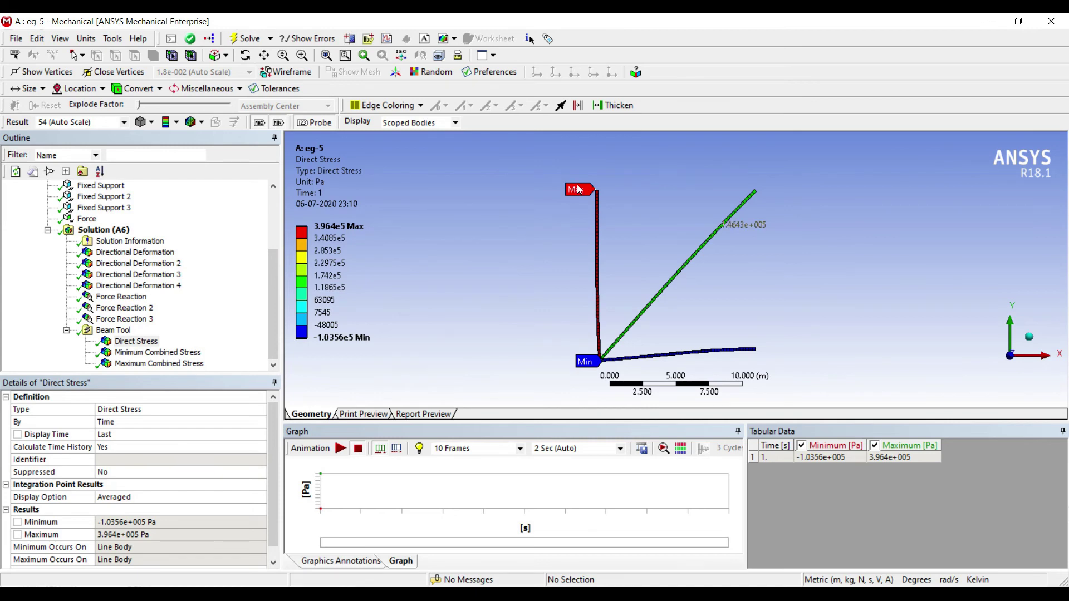
pyautogui.click(719, 228)
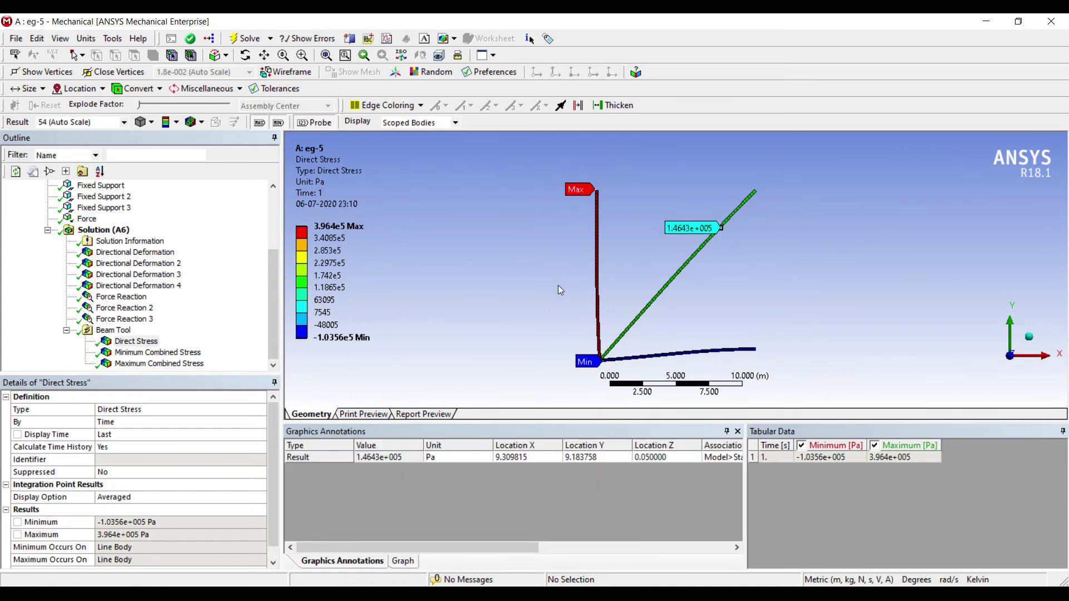
pyautogui.click(700, 352)
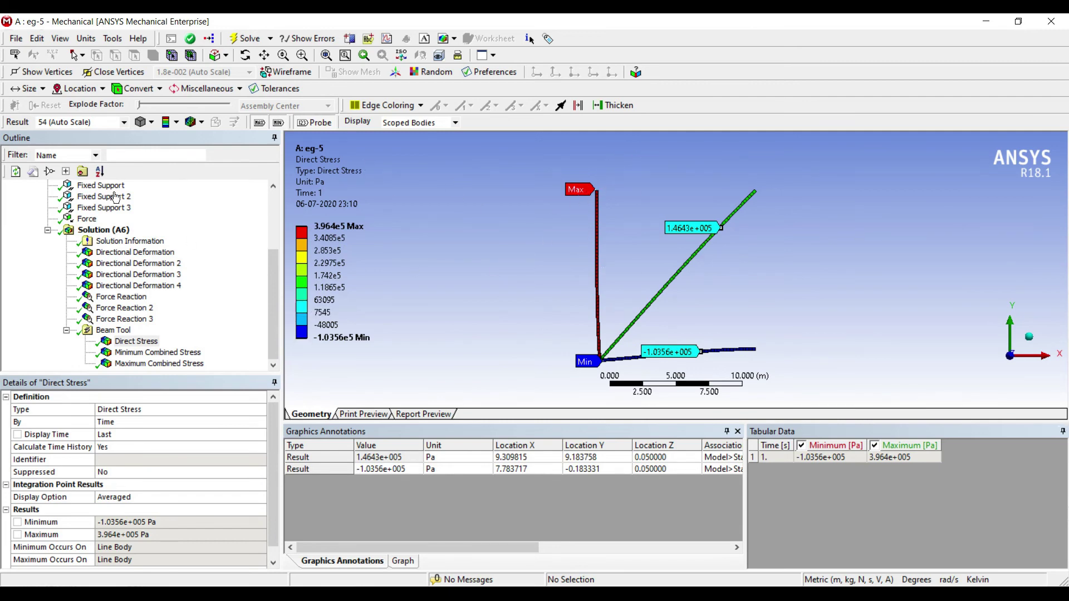
# - Read the X, Y and total force reaction values at each of the three fixed supports
pyautogui.click(121, 297)
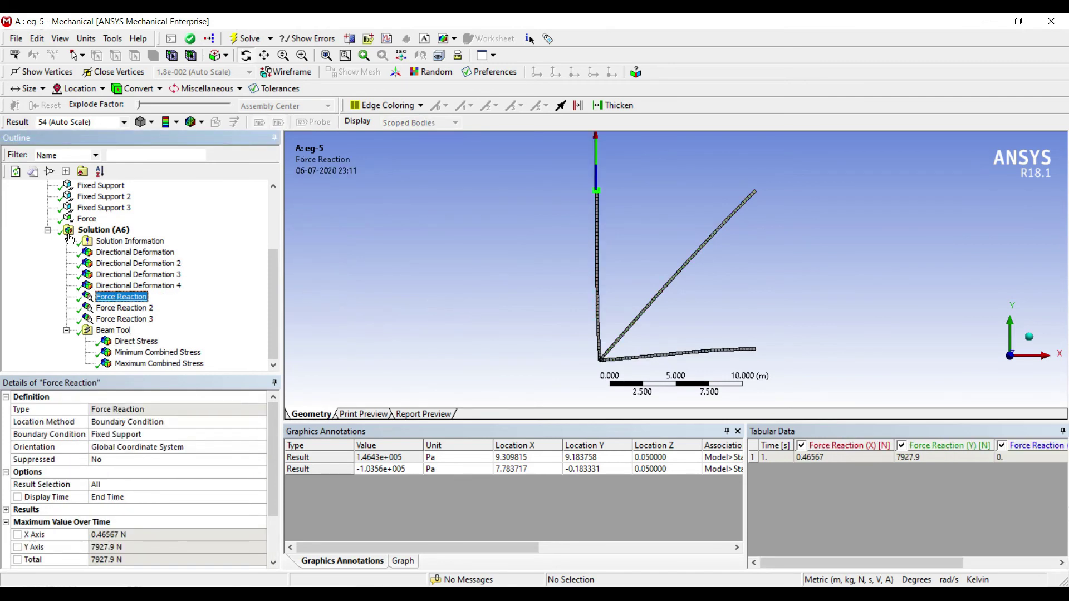
pyautogui.scroll(-2, 92, 434)
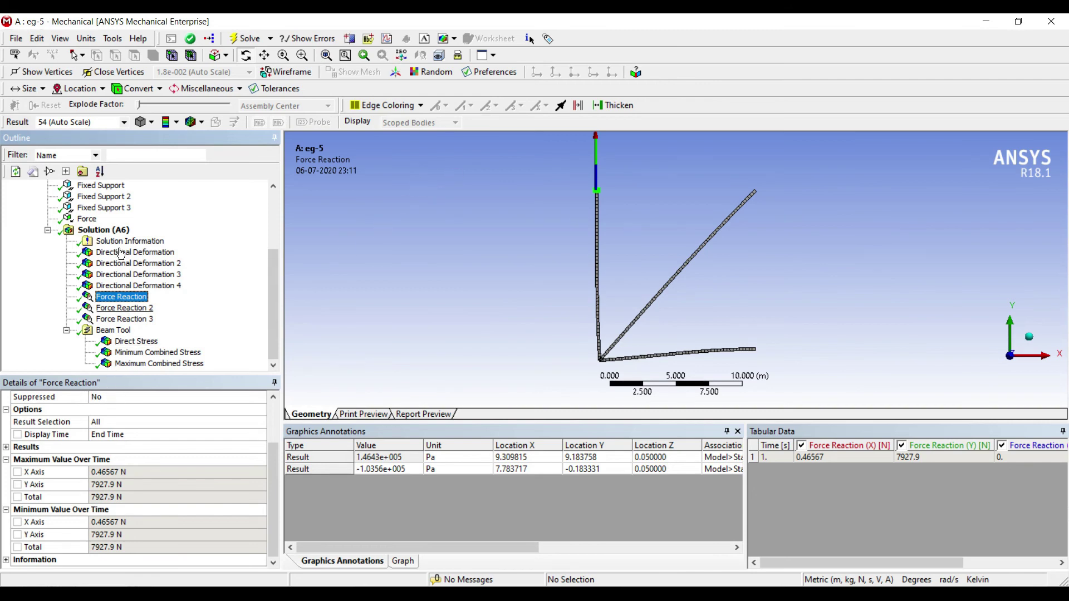
pyautogui.click(117, 308)
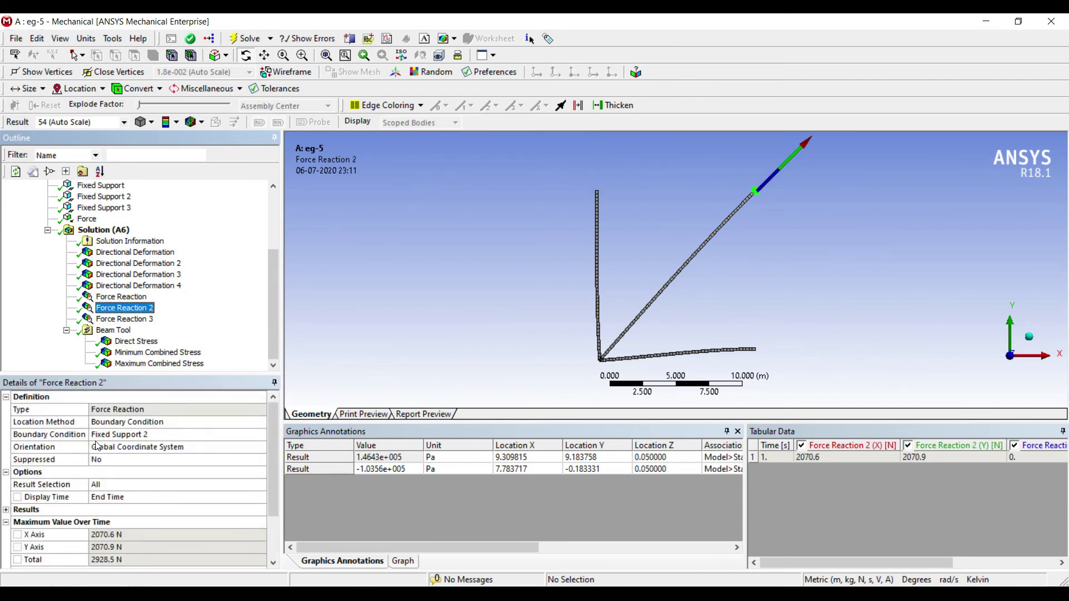
pyautogui.scroll(-1, 88, 443)
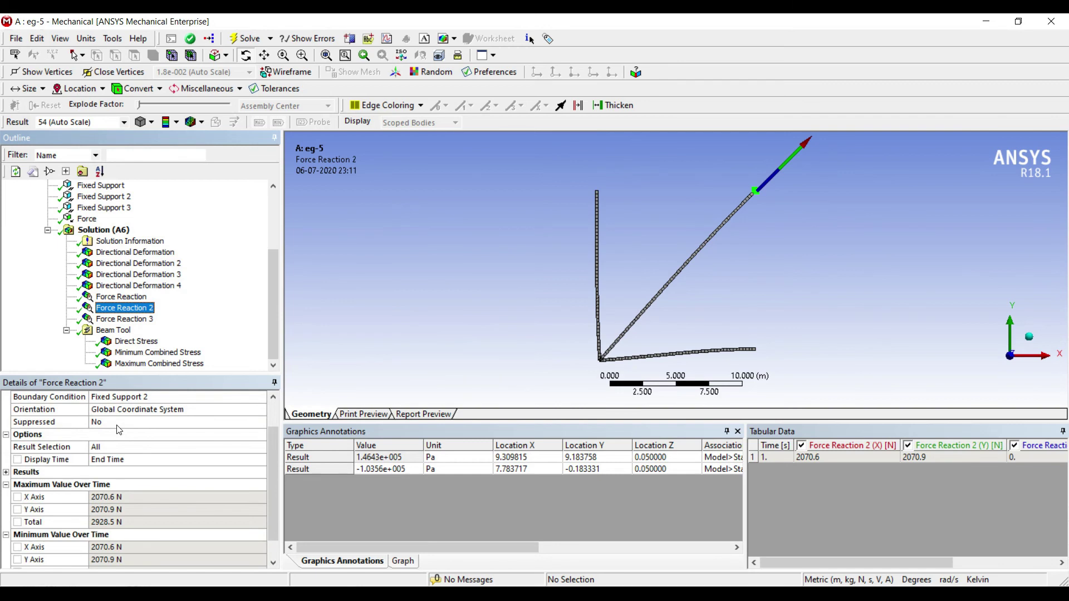
pyautogui.press('Down')
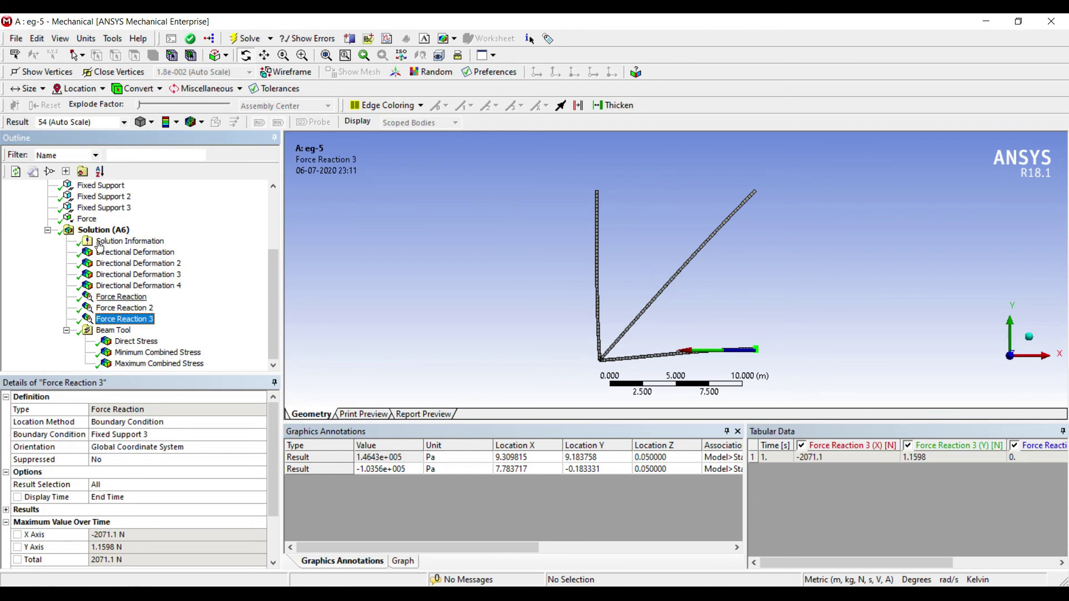
# - Compare the three force reactions once more for the equilibrium check, and switch to the problem sheet eg-5.pdf
pyautogui.click(106, 297)
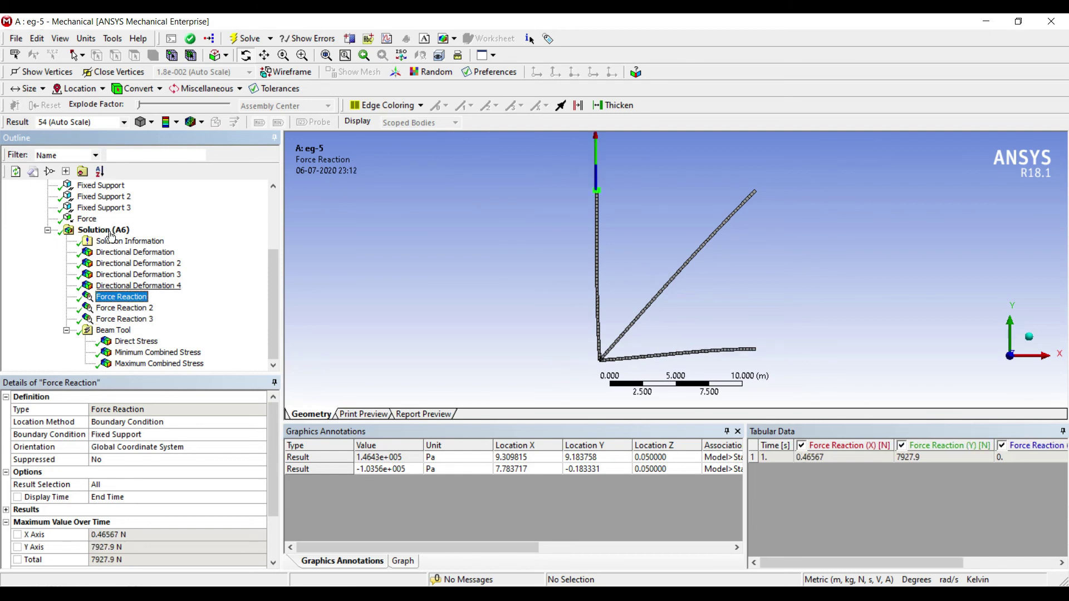
pyautogui.press('Down')
pyautogui.press('Down')
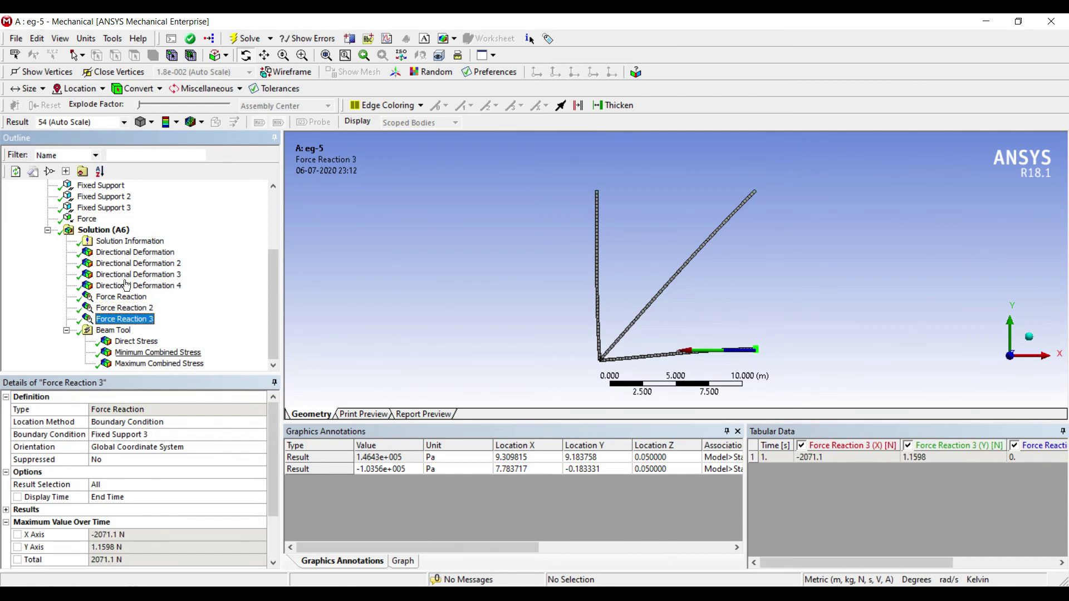
pyautogui.press('Up')
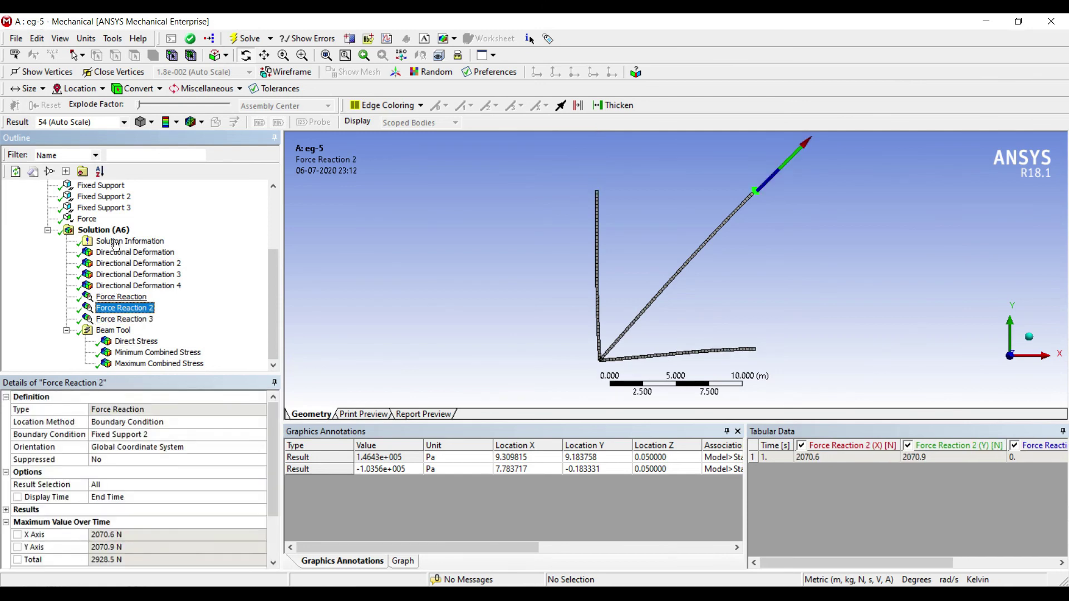
pyautogui.press('Down')
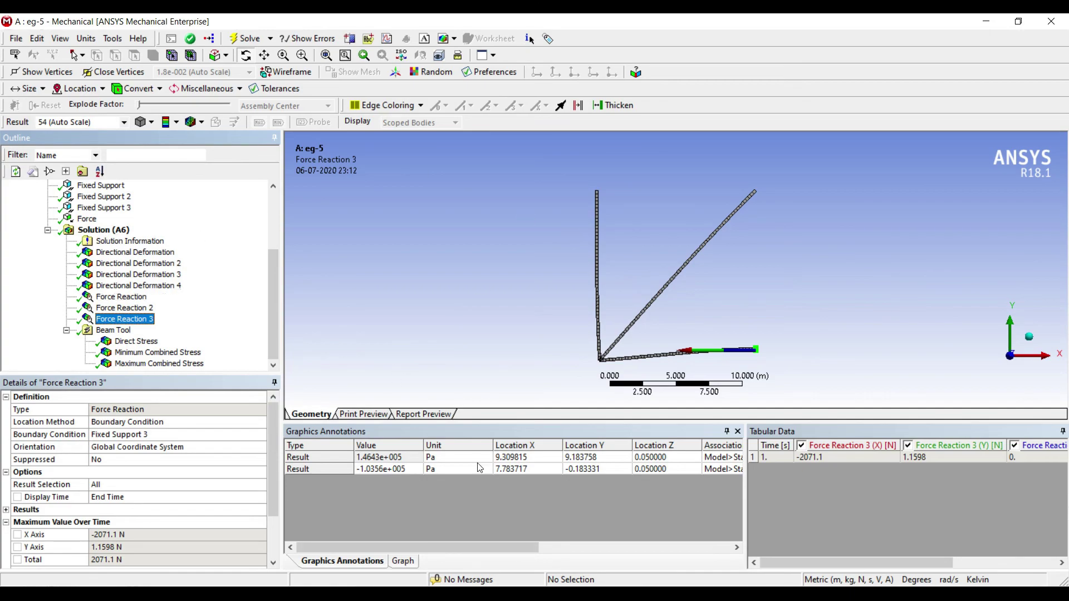
pyautogui.hotkey('alt', 'Tab')
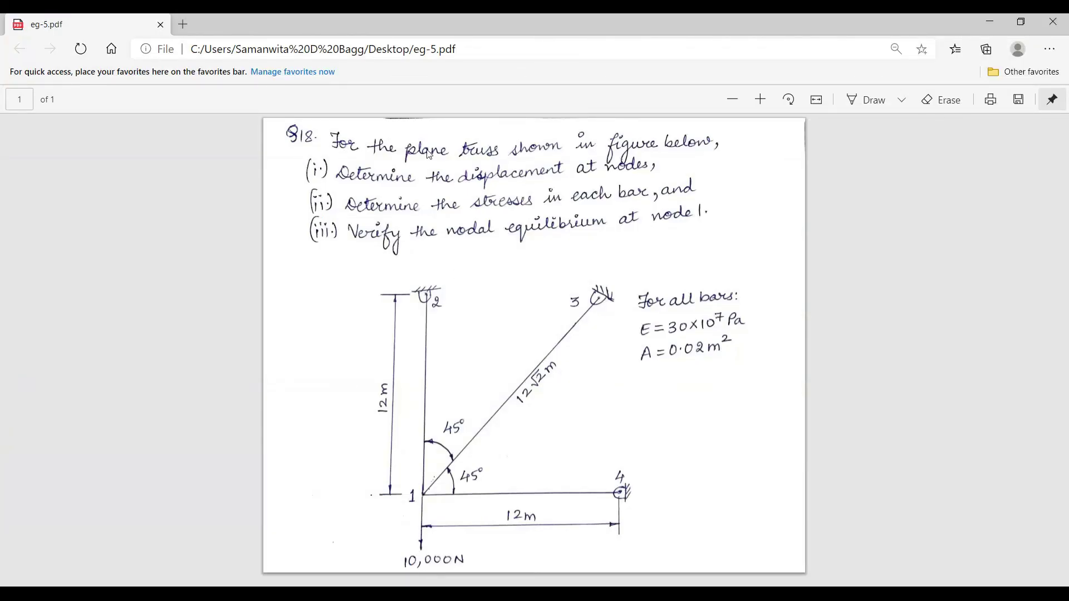